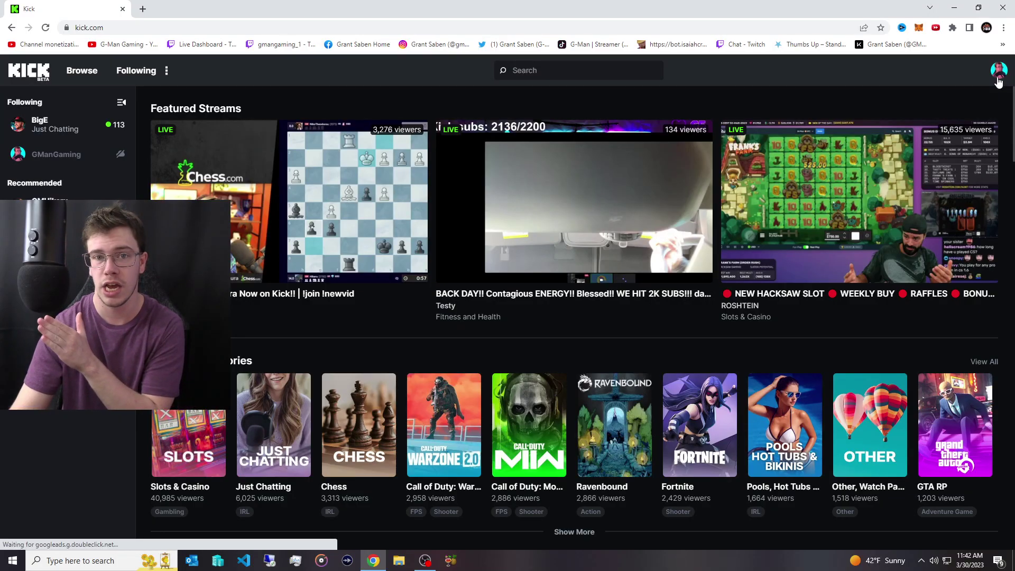
Copy the Stream URL from the Stream Key page of Kick's creator dashboard.
left_click(998, 81)
left_click(944, 159)
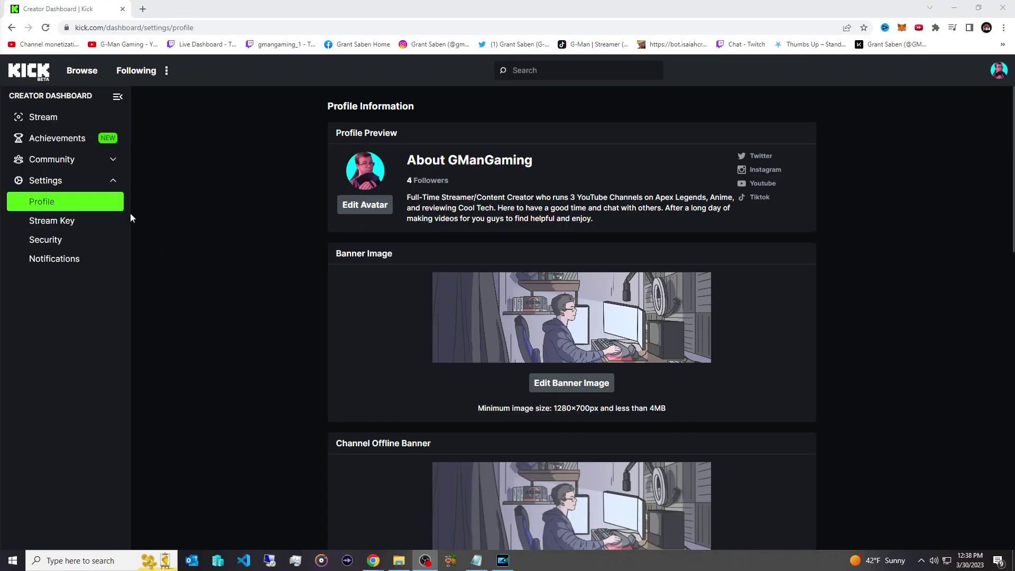
left_click(65, 217)
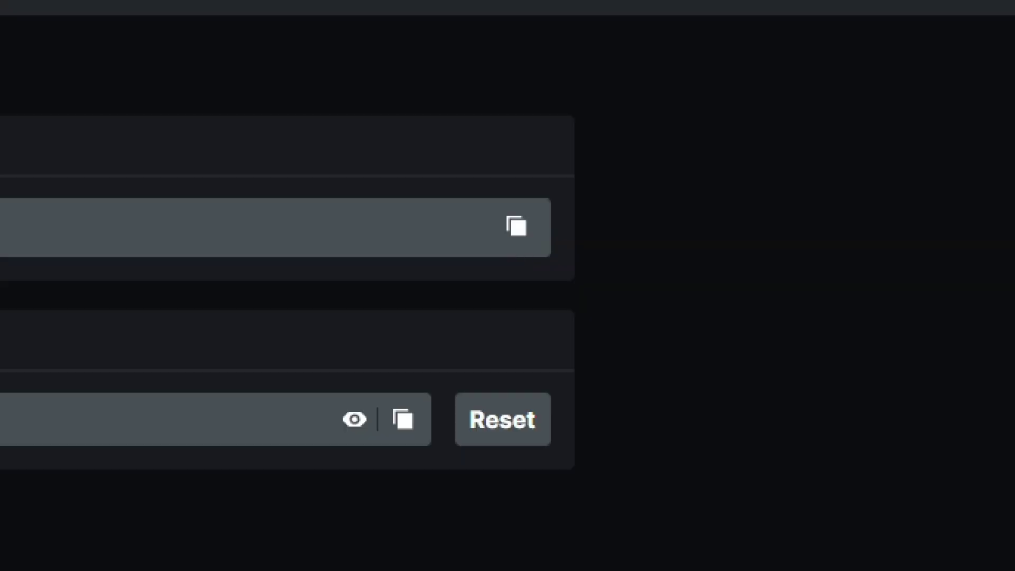
left_click(516, 227)
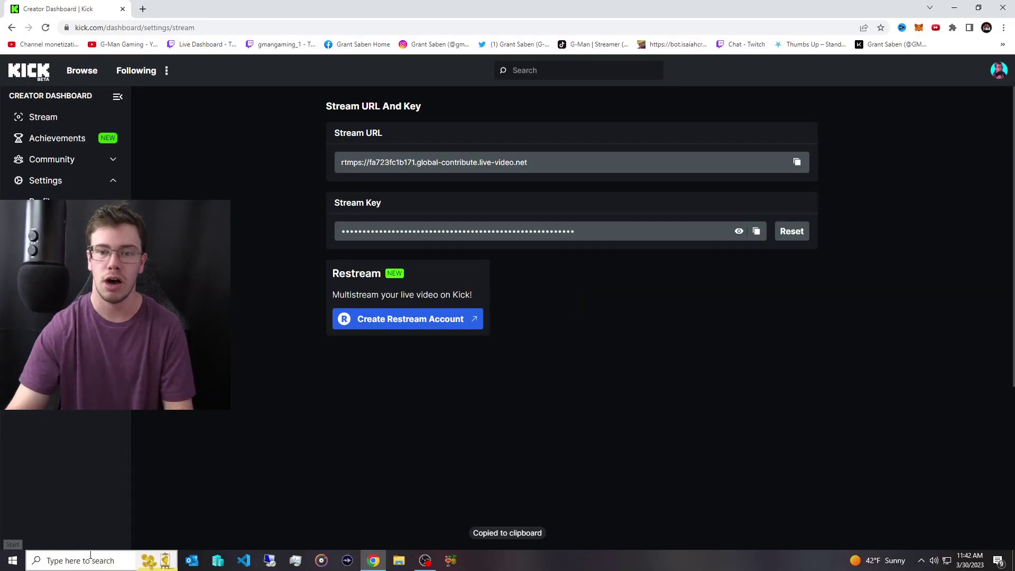
Paste the Kick stream URL into Notepad and bring OBS to the front.
left_click(87, 563)
left_click(87, 566)
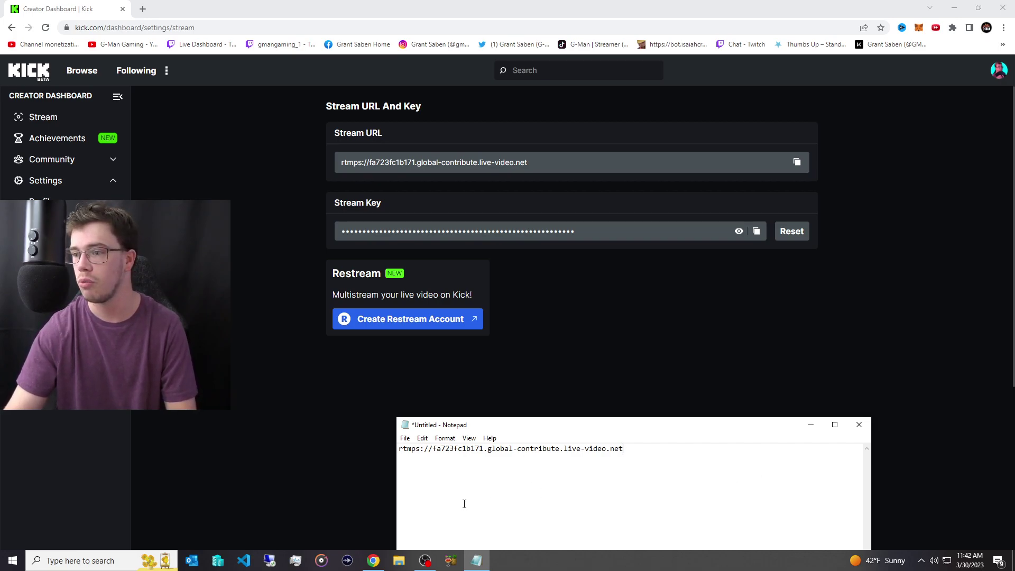
left_click(425, 560)
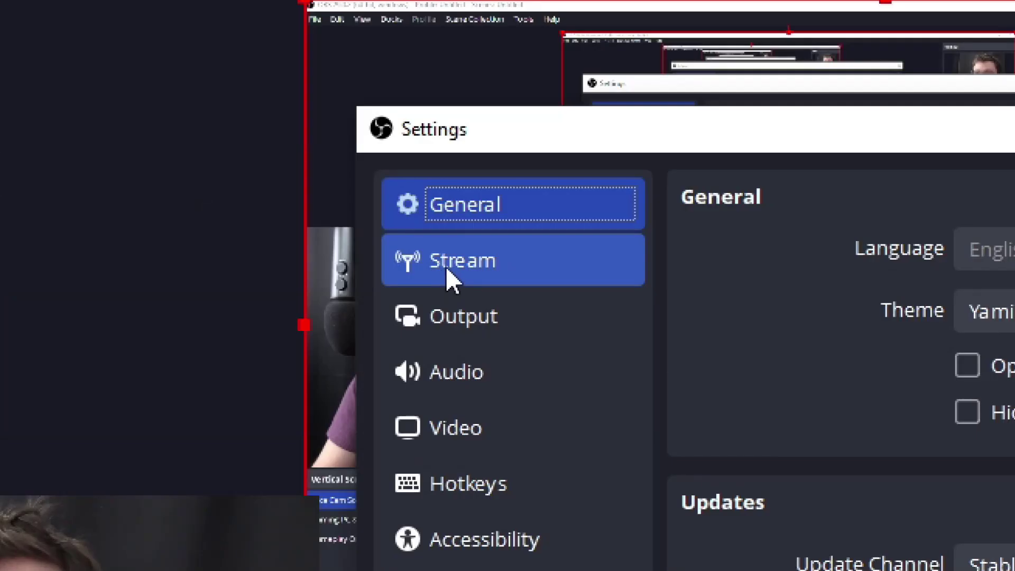
Set the OBS stream service to Custom with Kick's stream URL as the server.
left_click(267, 117)
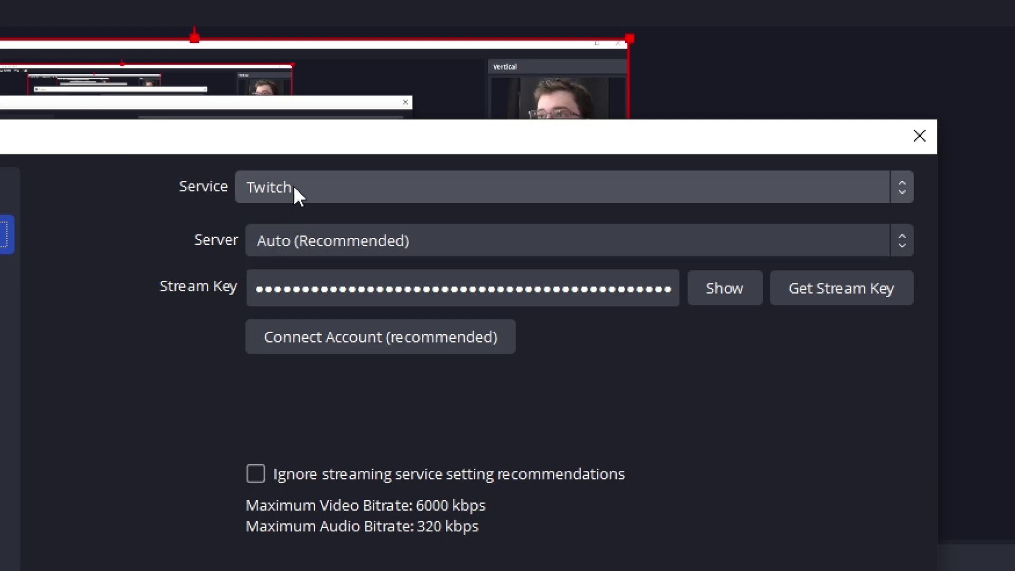
left_click(294, 188)
left_click(290, 219)
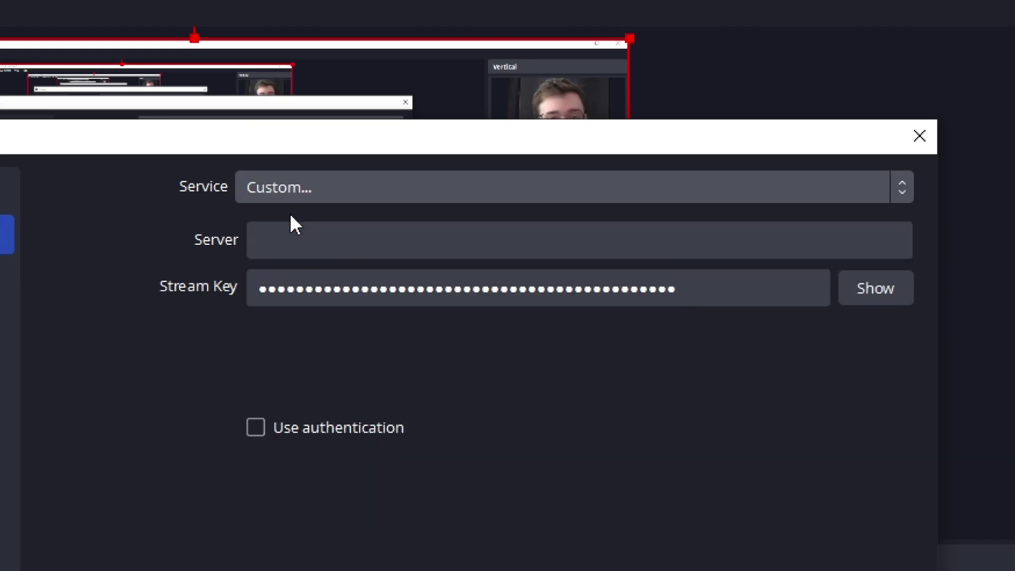
left_click(300, 233)
key("ctrl+v")
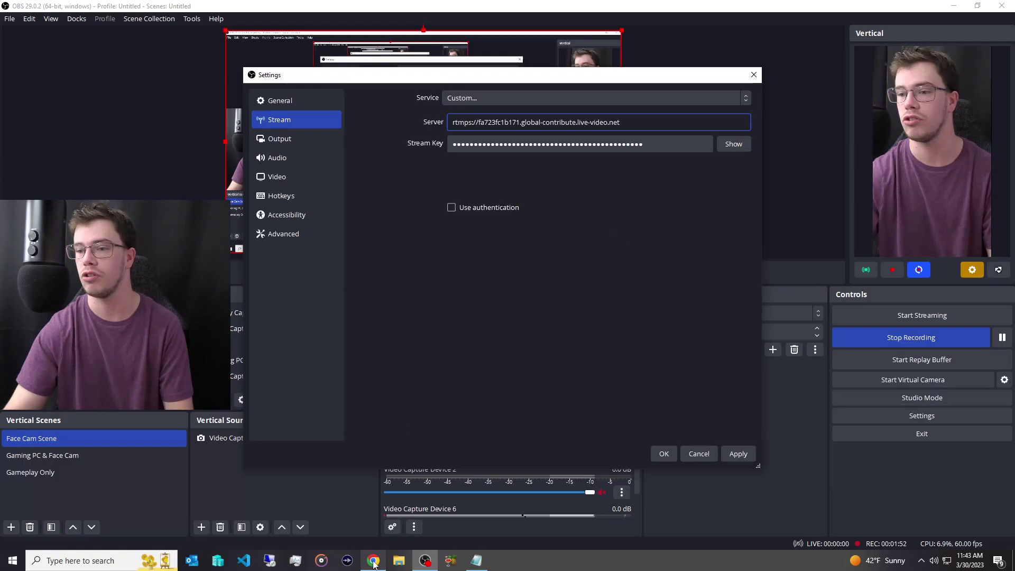
Copy Kick's stream key and paste it into OBS's Stream Key field.
key("alt+Tab")
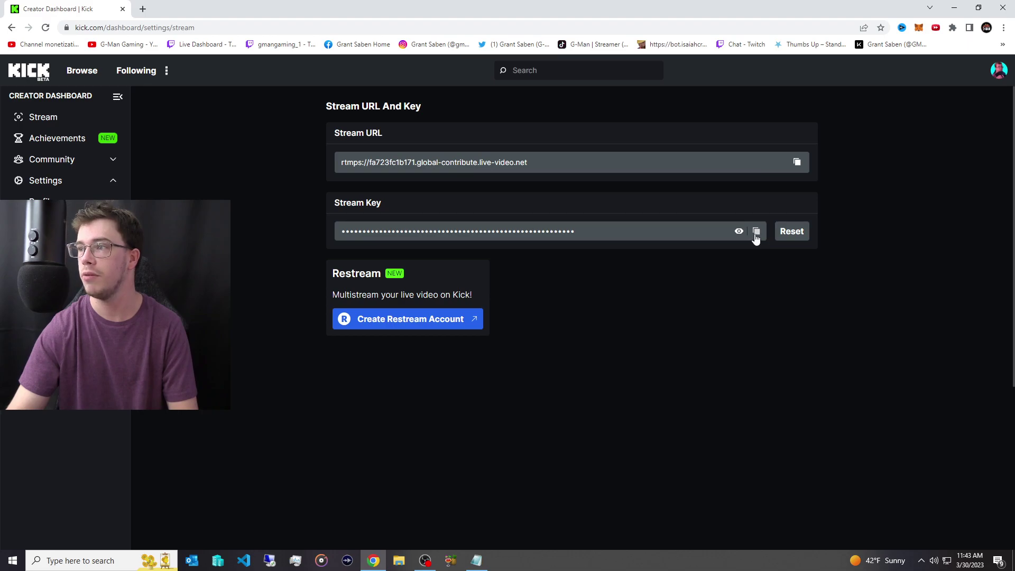
left_click(424, 560)
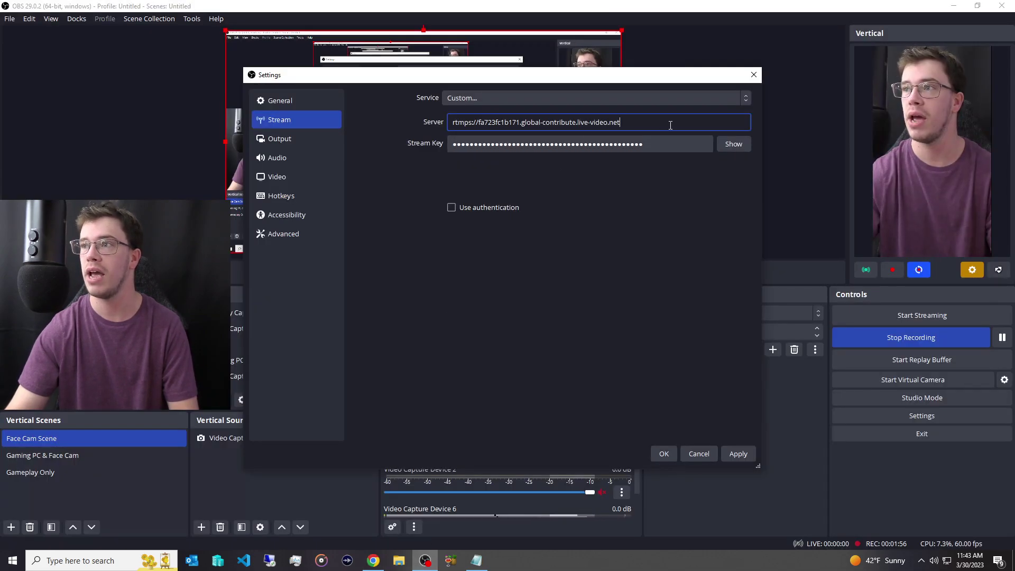
key("Tab")
key("ctrl+v")
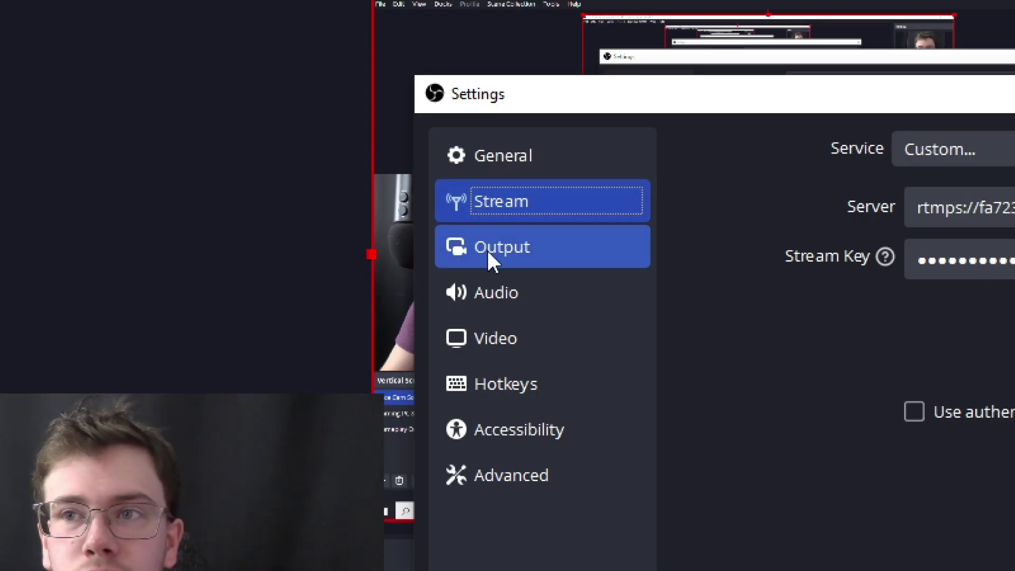
Check the Output encoder settings (CBR, 5000 Kbps), then view Video settings (1920x1080, 60 FPS).
left_click(492, 260)
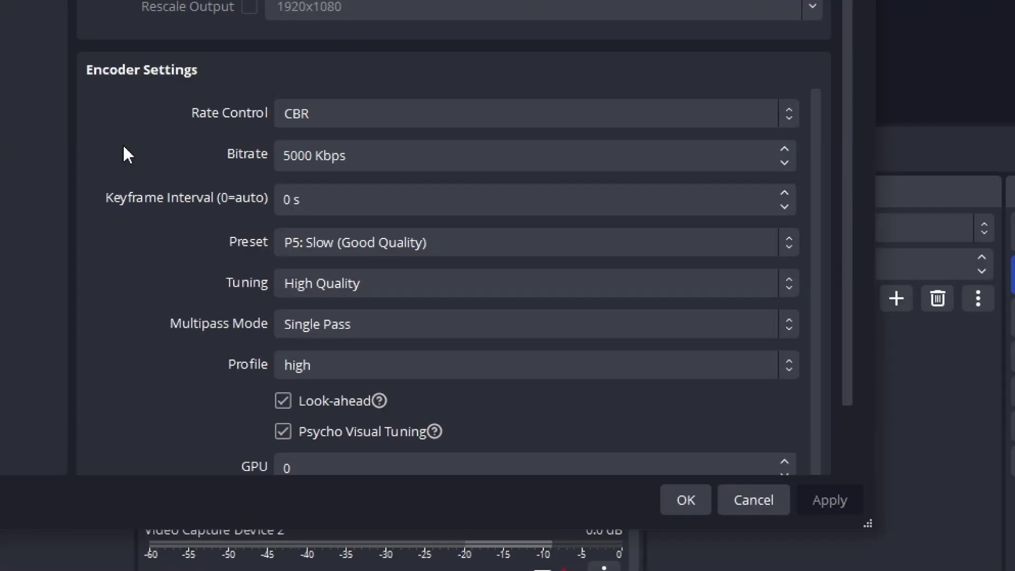
scroll(123, 147, "down", 2)
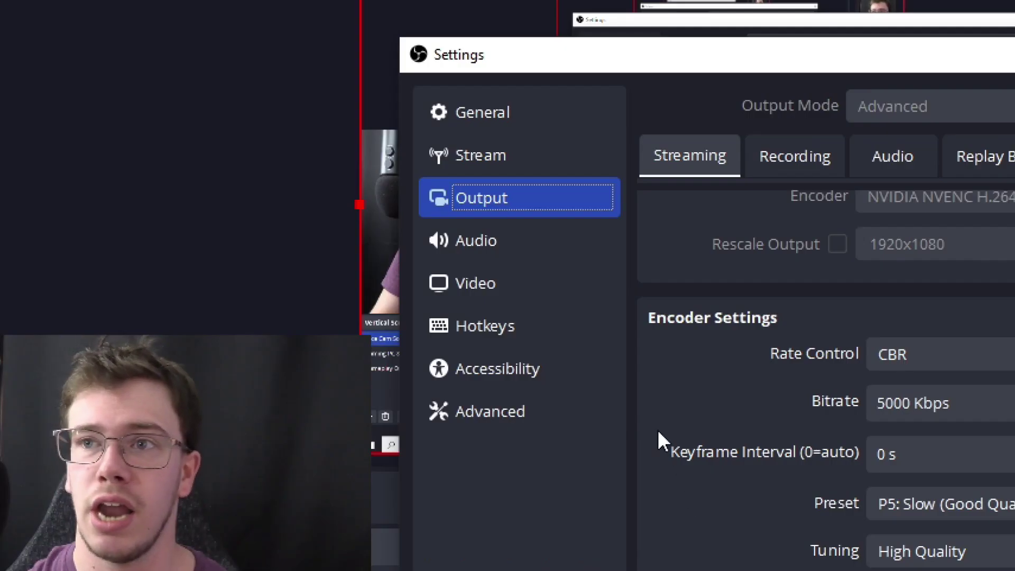
left_click(536, 299)
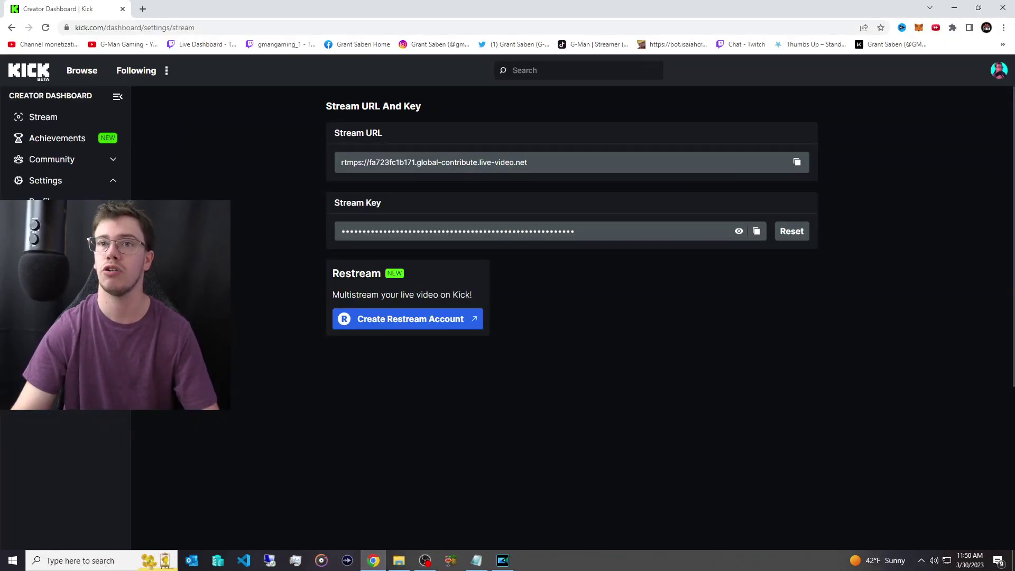
left_click(64, 161)
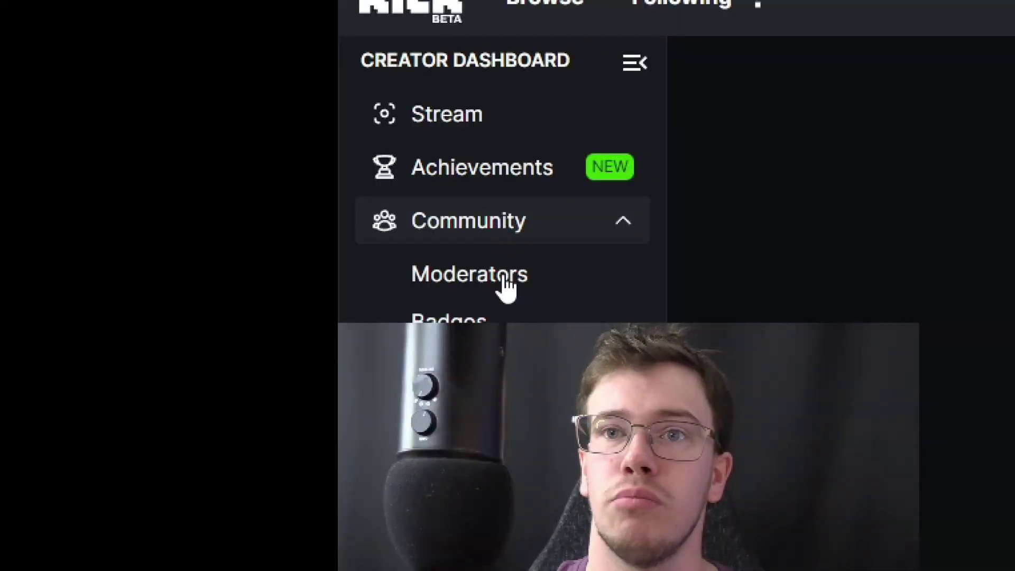
left_click(66, 182)
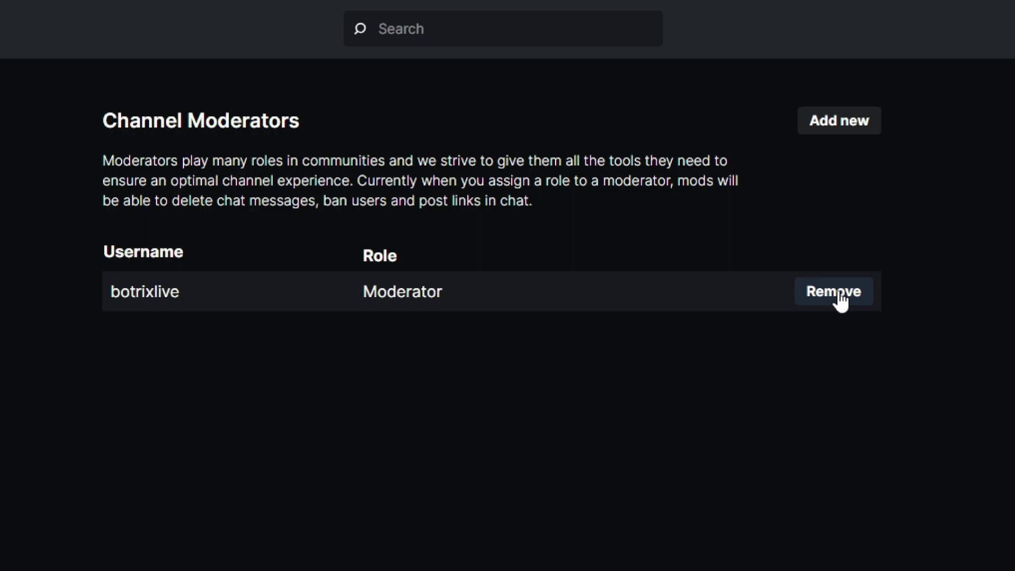
left_click(839, 296)
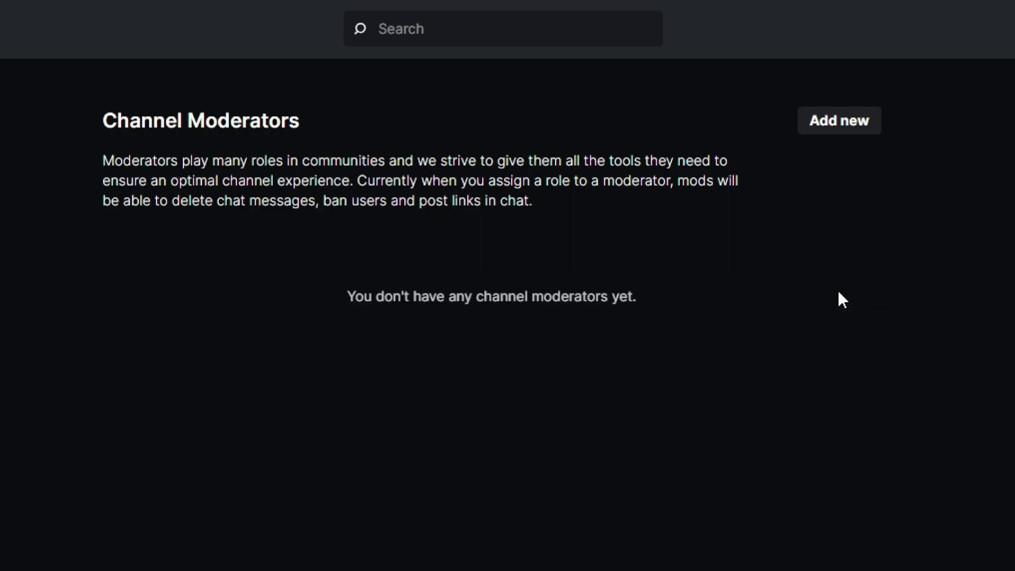
Add botrixlive back as a Kick moderator by searching 'botr'.
left_click(846, 136)
left_click(205, 262)
type("b")
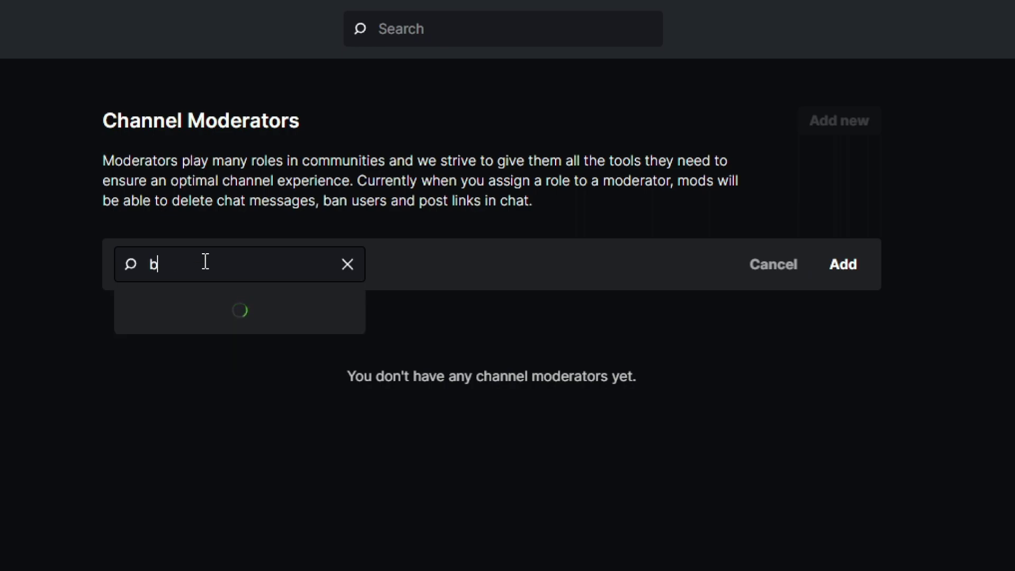
type("otrixlive")
left_click(200, 302)
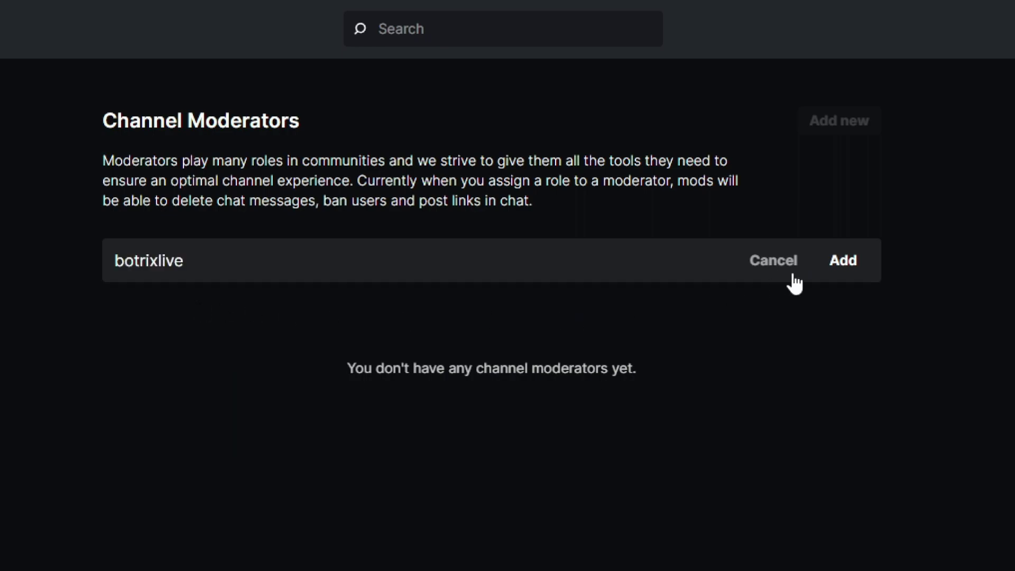
left_click(839, 268)
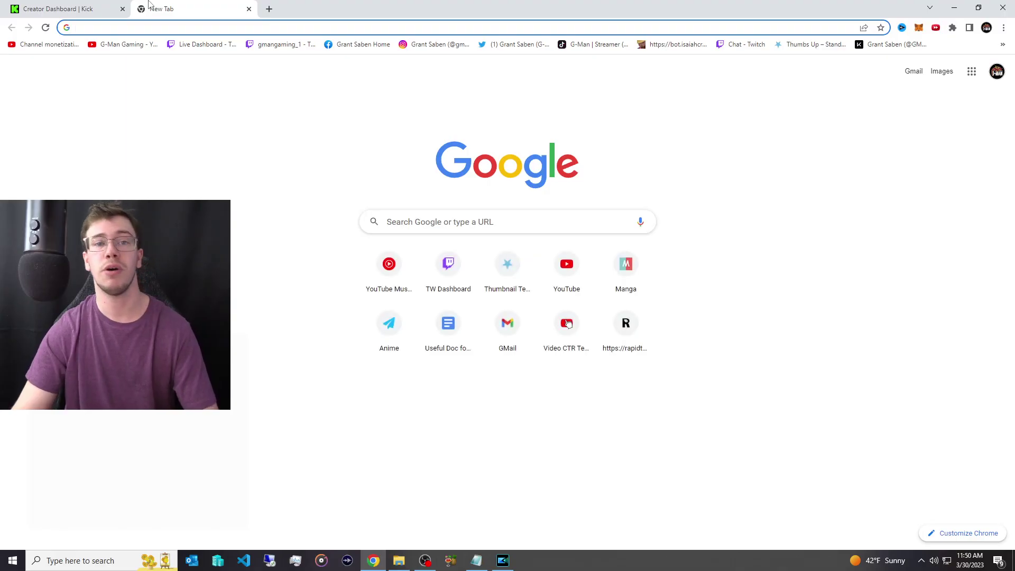
Search Google for 'botrix for kick' and open the botrix.live panel.
type("botrix for kick")
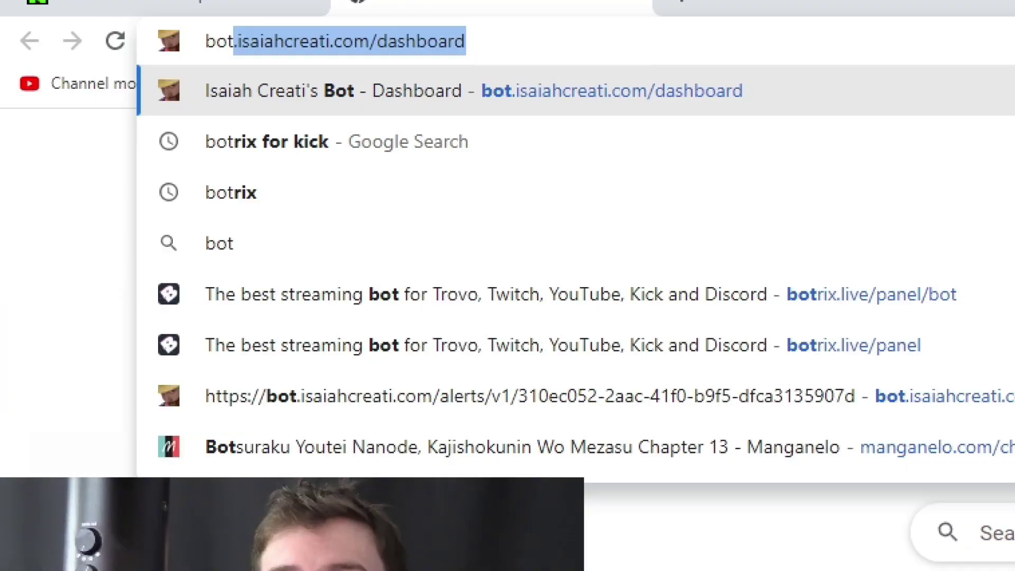
left_click(312, 85)
left_click(379, 445)
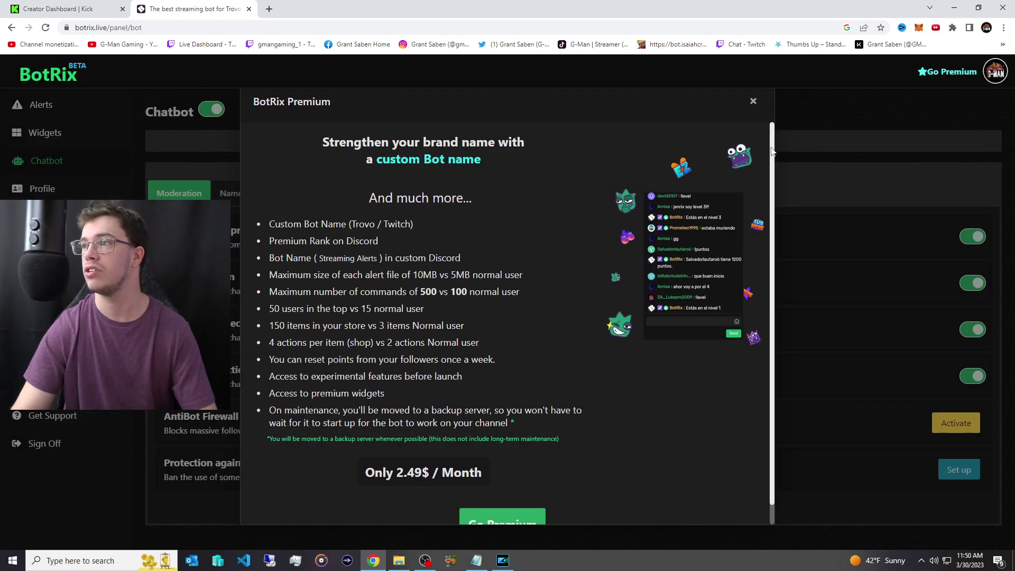
Dismiss the BotRix Premium popup and sign out of BotRix.
left_click(753, 102)
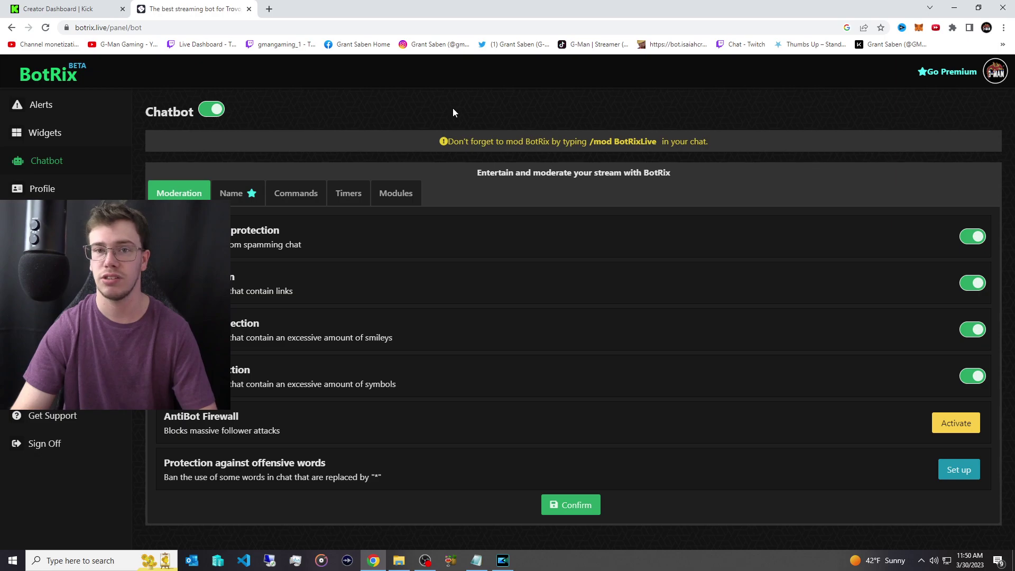
left_click(999, 72)
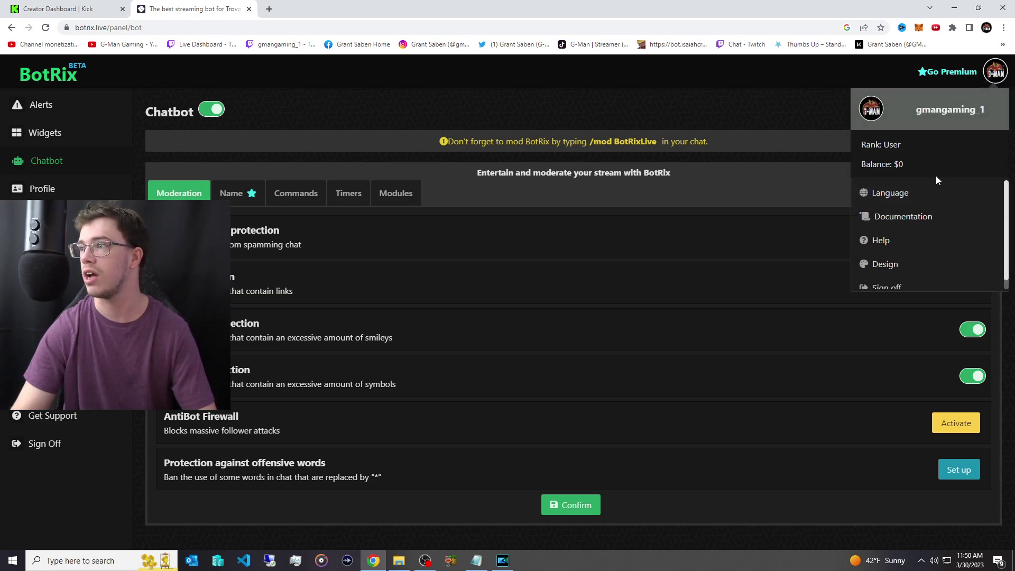
left_click(887, 286)
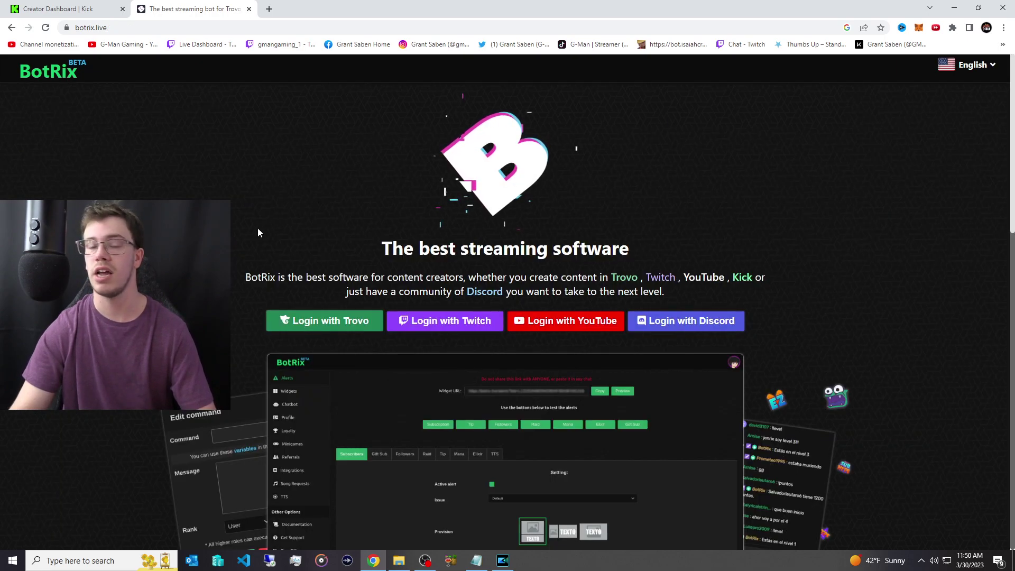
Log into BotRix with Twitch and start Kick account linking from the Profile's Platforms list.
left_click(470, 322)
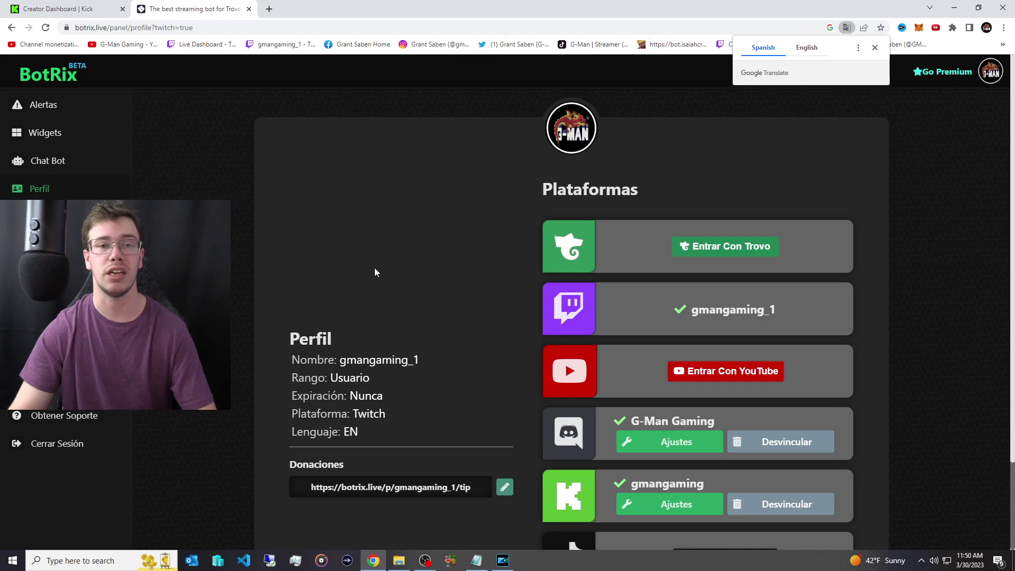
scroll(467, 291, "down", 2)
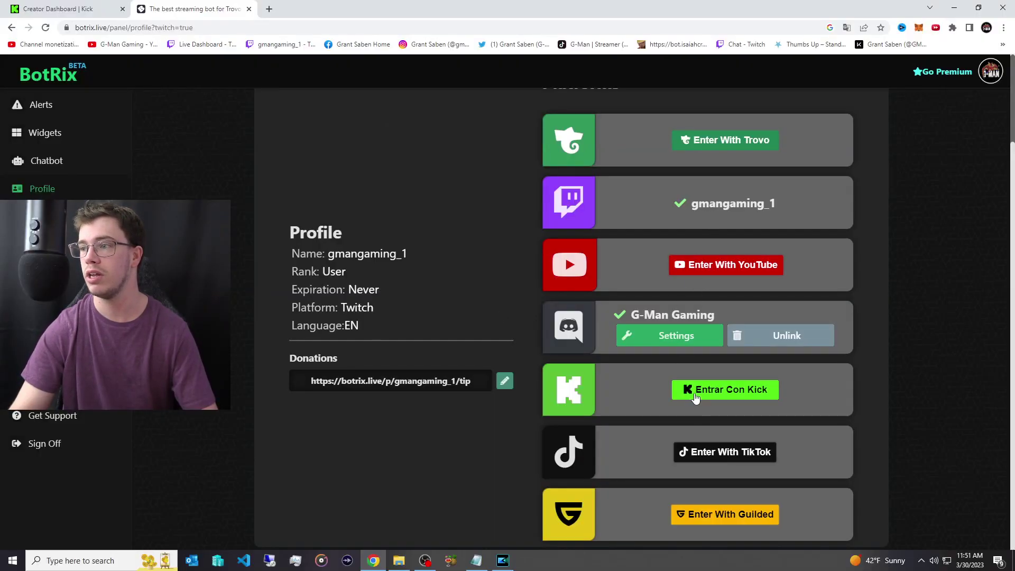
left_click(696, 396)
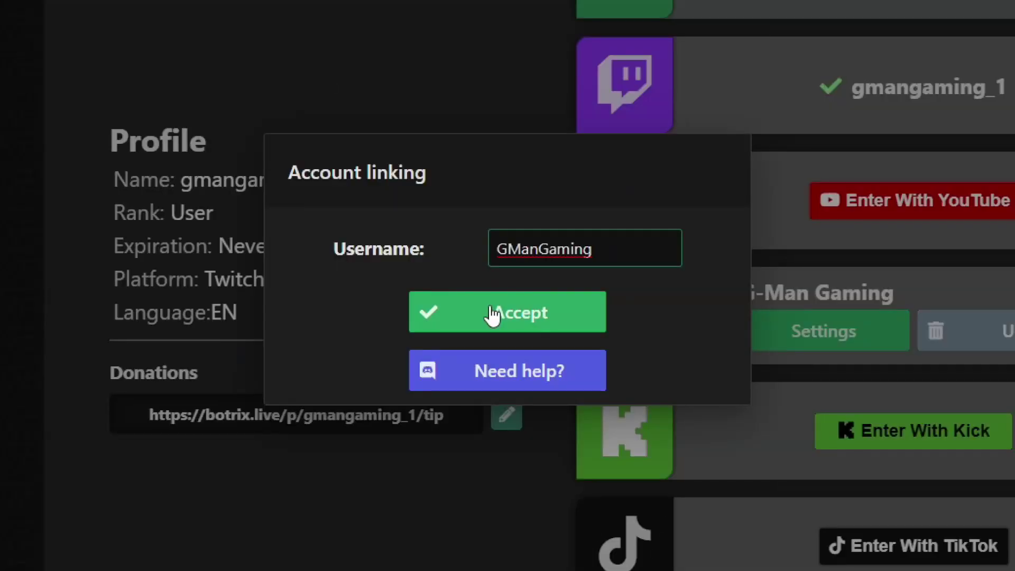
left_click(489, 310)
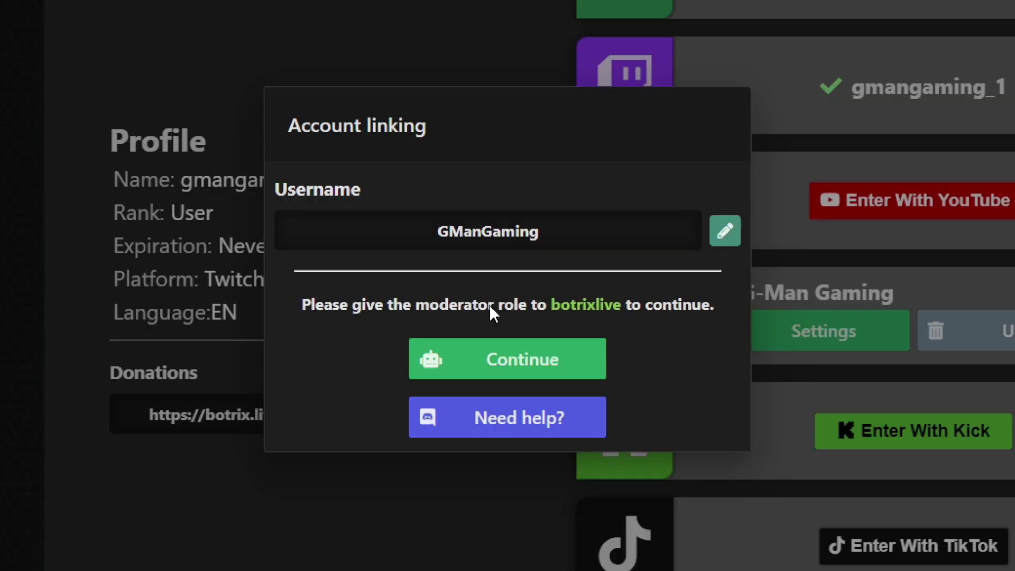
Post the !link command in the BotRixLive Kick chatroom, then finish BotRix's Kick account linking.
left_click(508, 361)
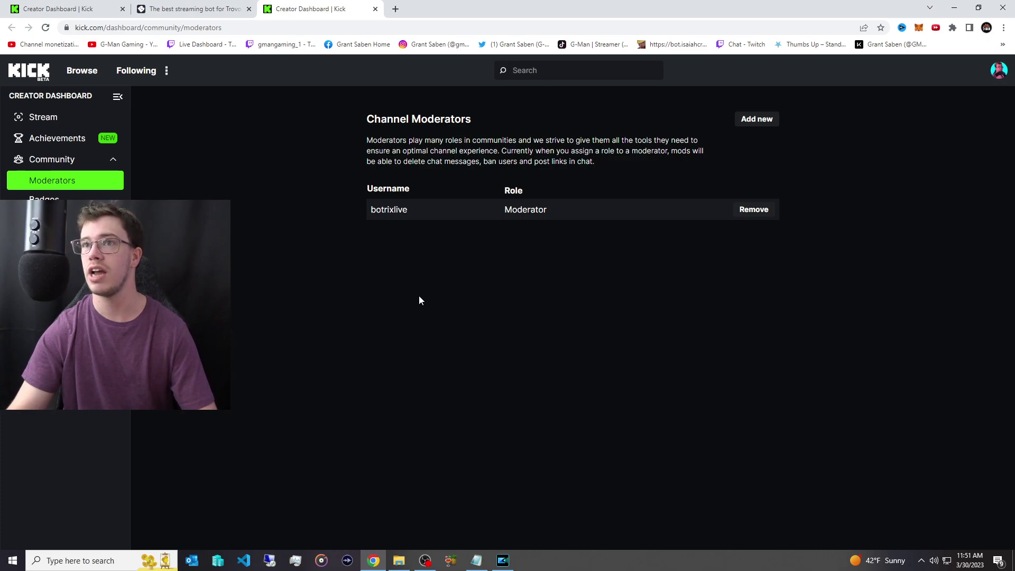
left_click(214, 6)
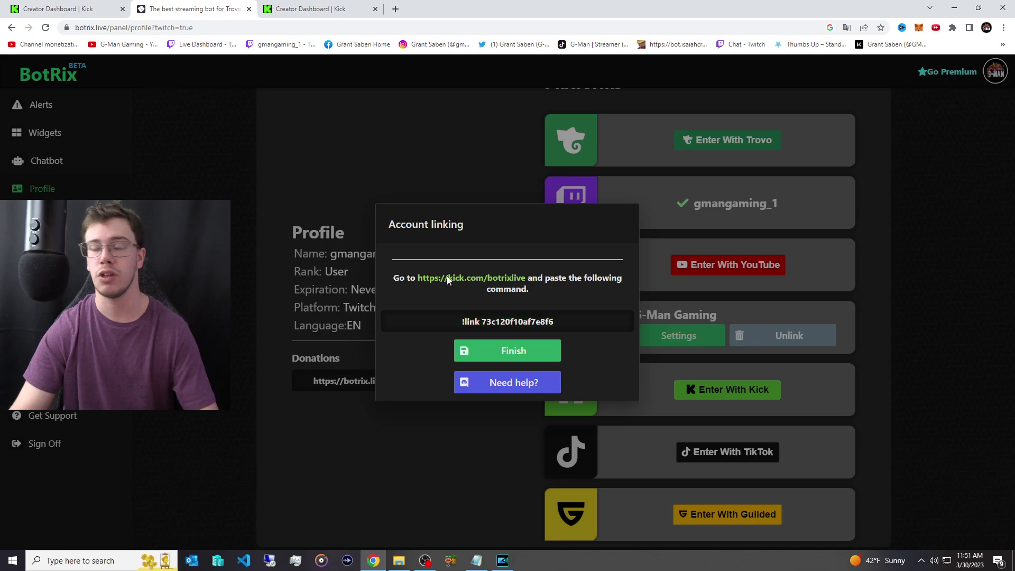
left_click(401, 237)
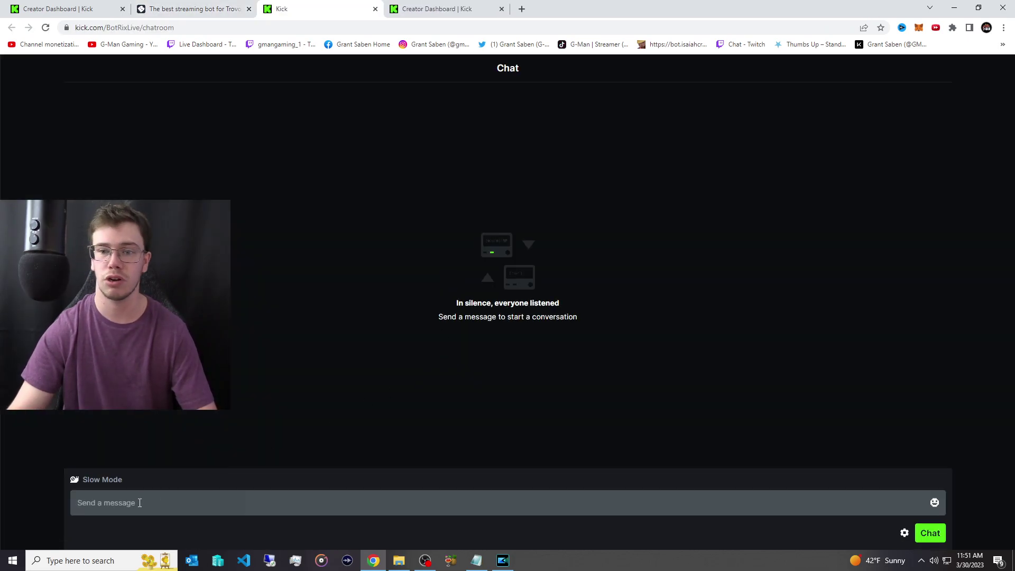
left_click(140, 503)
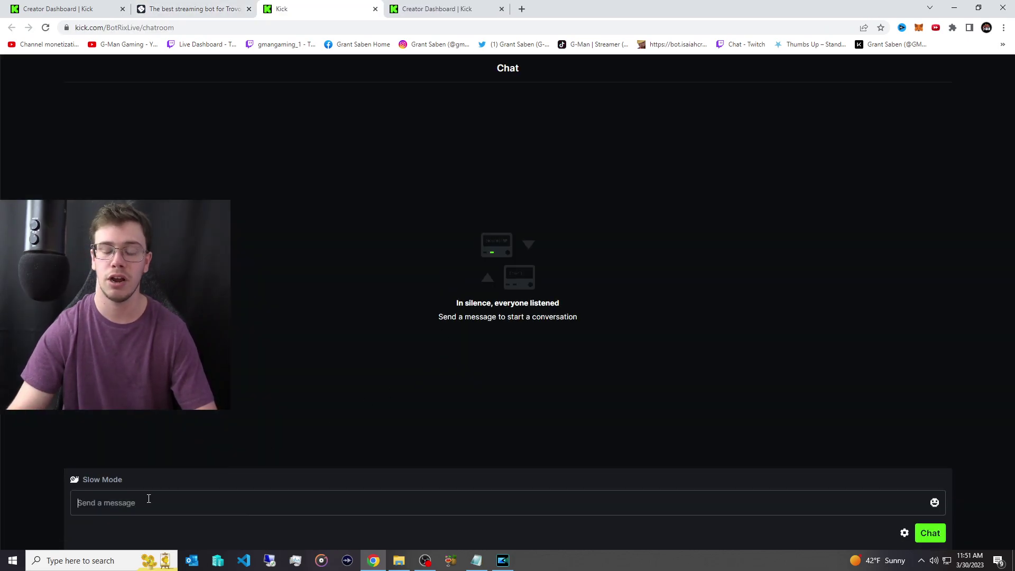
type("!link 73c120f10af7e8f6")
key("Return")
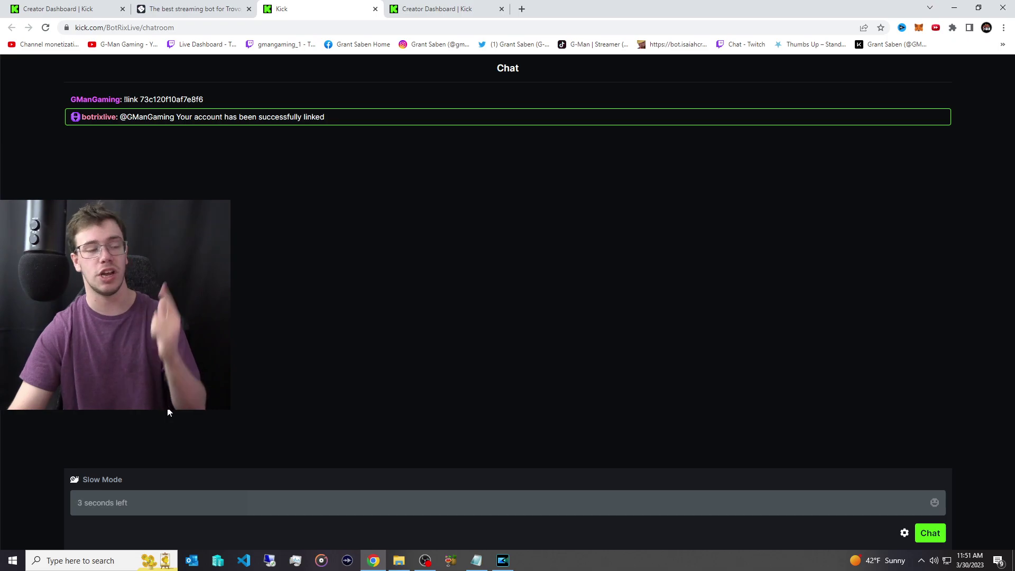
left_click(190, 9)
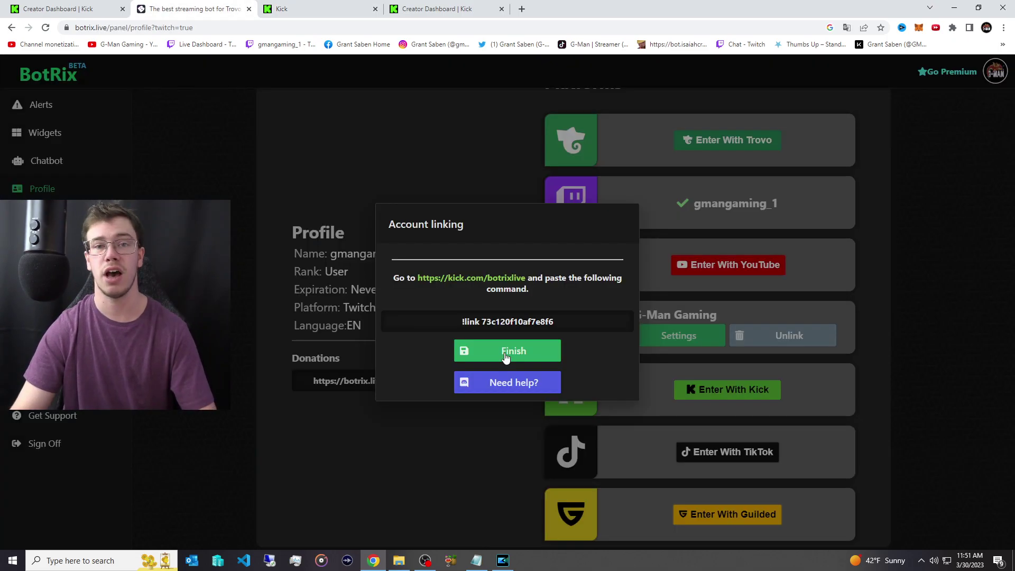
left_click(505, 355)
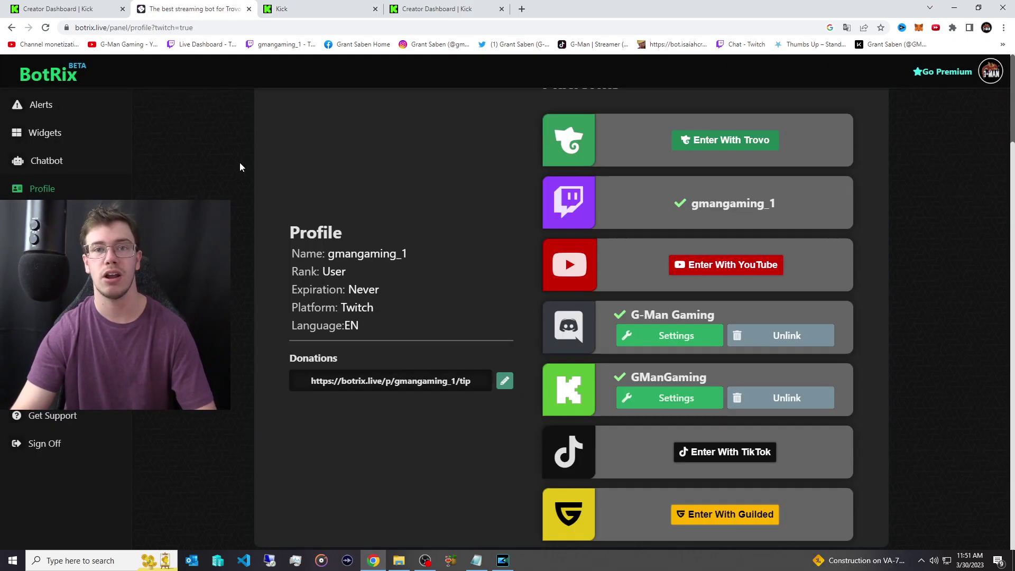
Copy the widget URL from BotRix's Alerts page and switch to OBS.
left_click(74, 121)
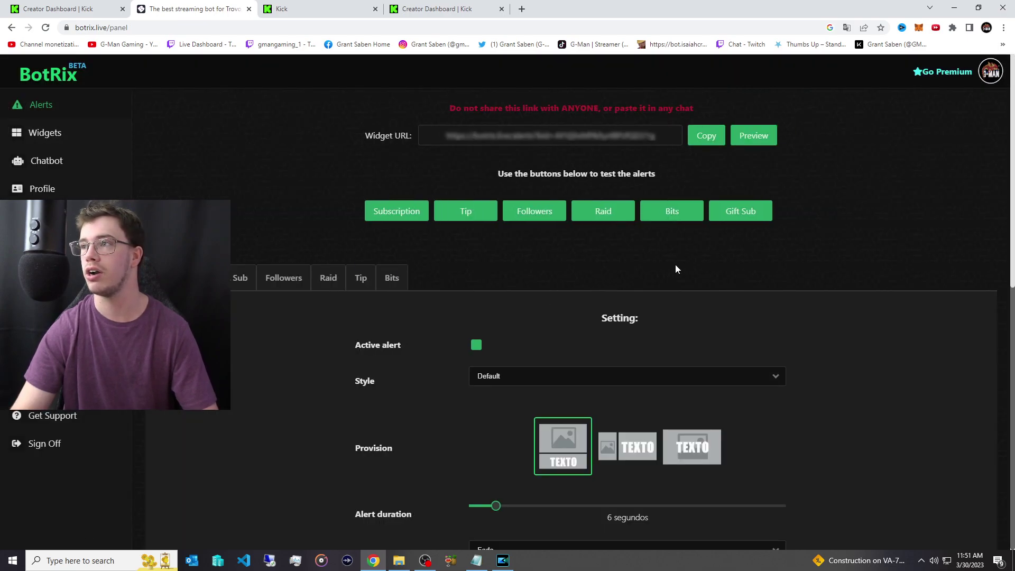
left_click(707, 136)
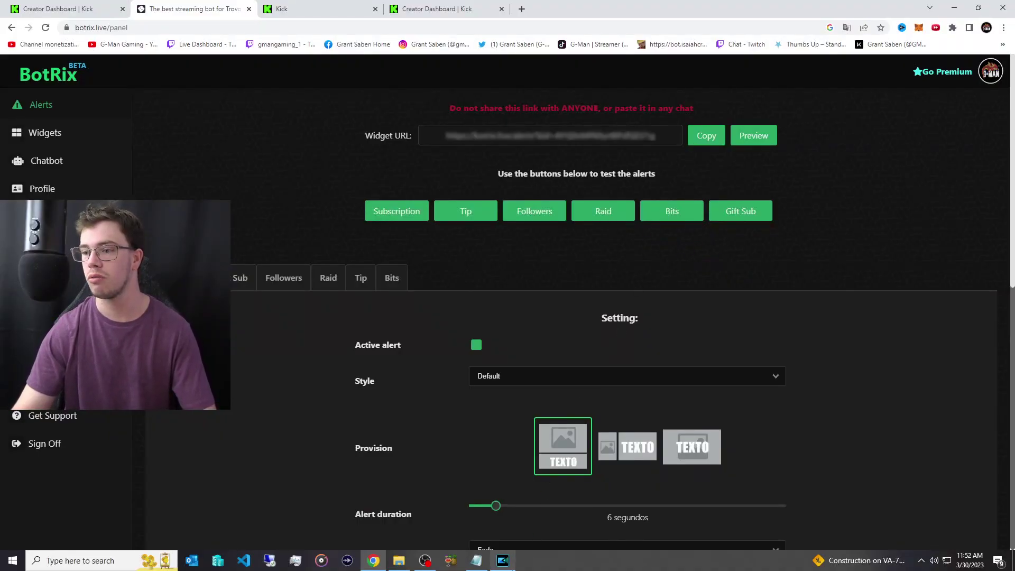
key("alt+Tab")
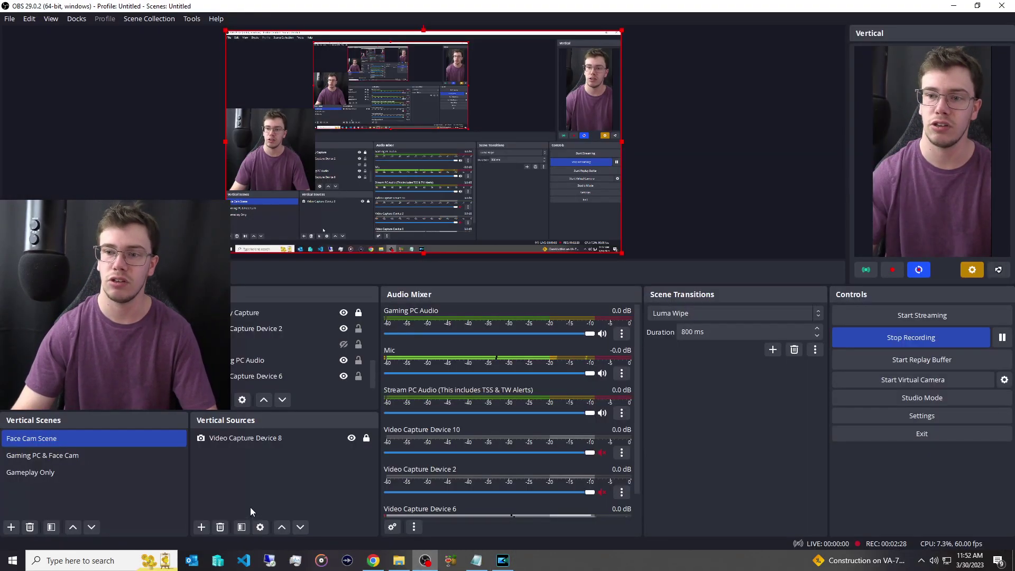
Add browser source 'Browser 9' loading the BotRix alerts URL and position it on the canvas.
left_click(220, 437)
left_click(201, 400)
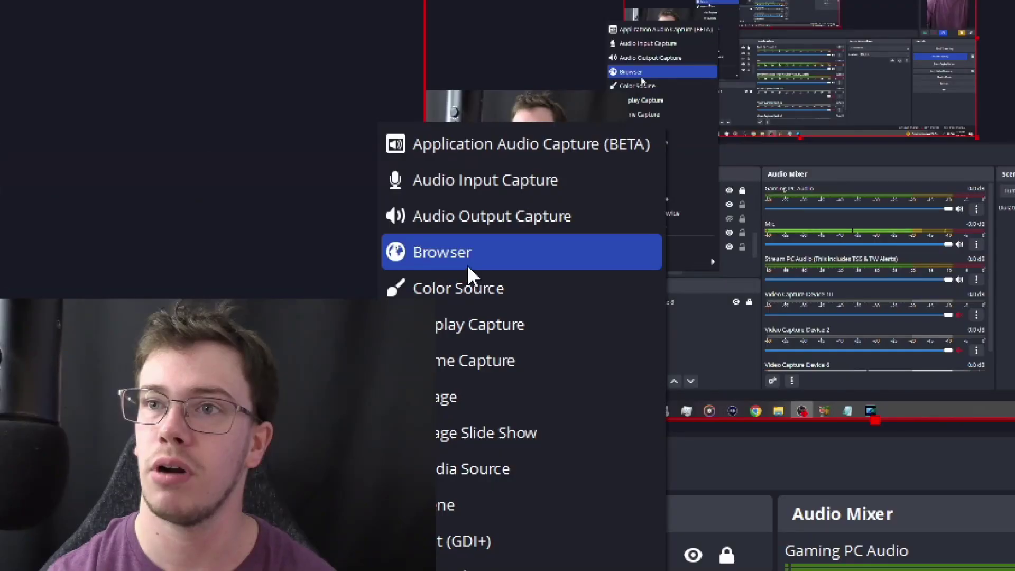
left_click(467, 254)
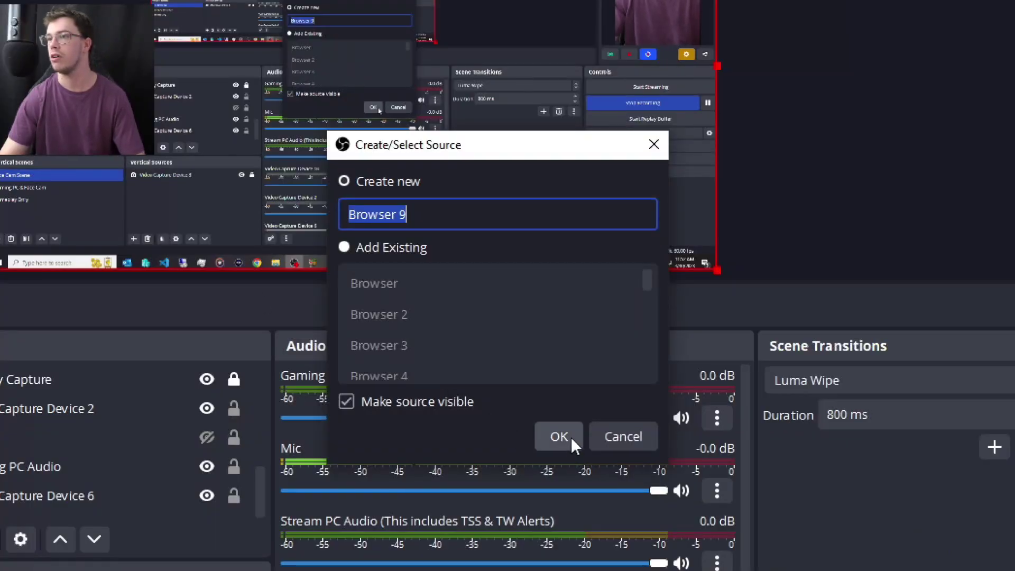
left_click(571, 437)
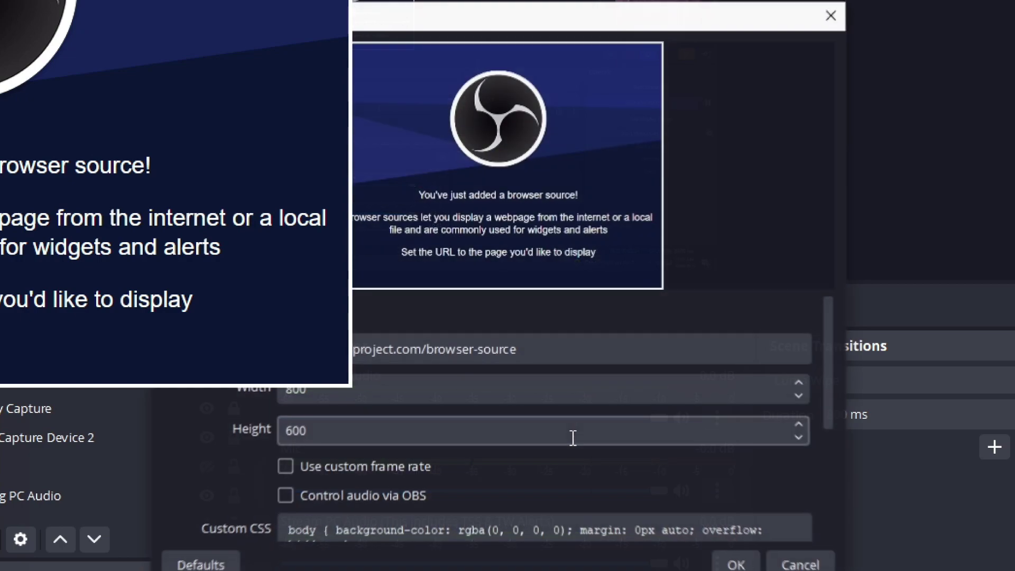
left_click_drag(555, 350, 296, 350)
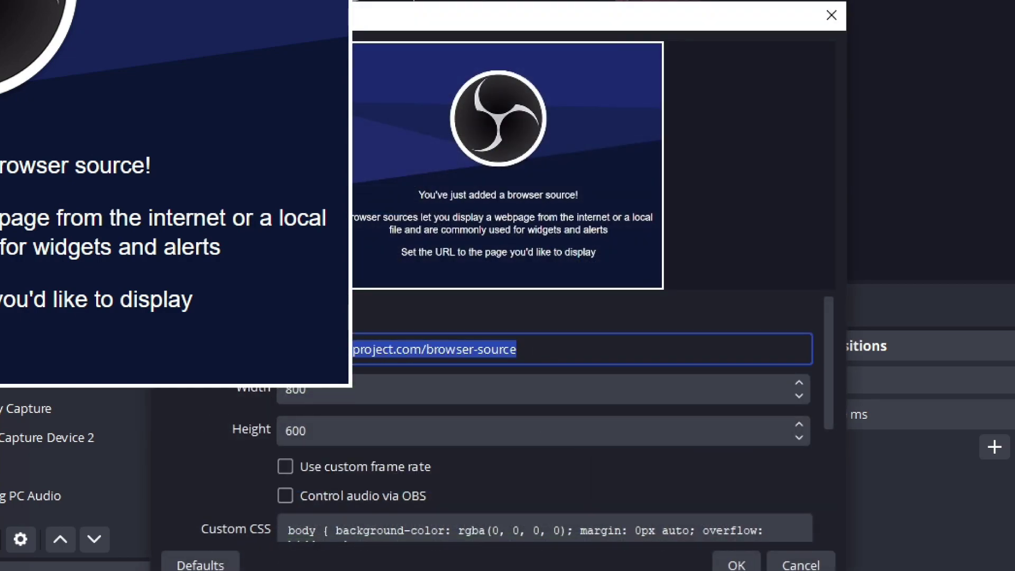
key("ctrl+v")
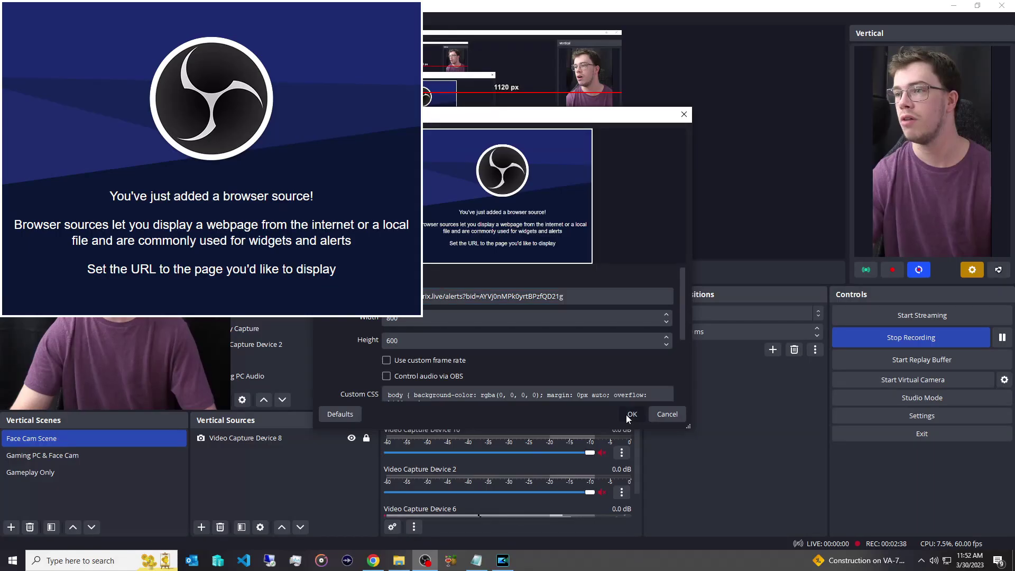
left_click(736, 564)
left_click_drag(439, 148, 491, 139)
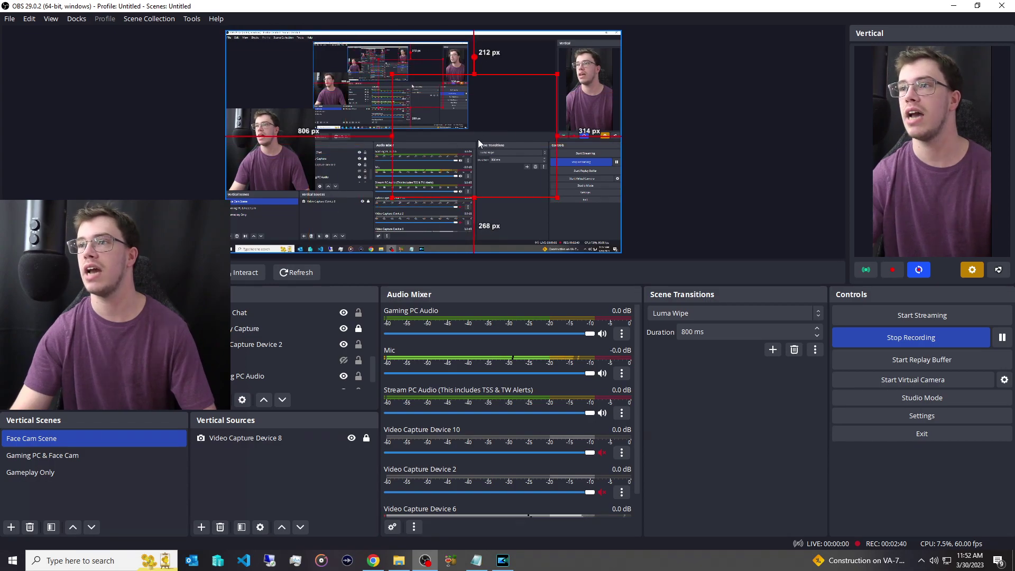
left_click(374, 559)
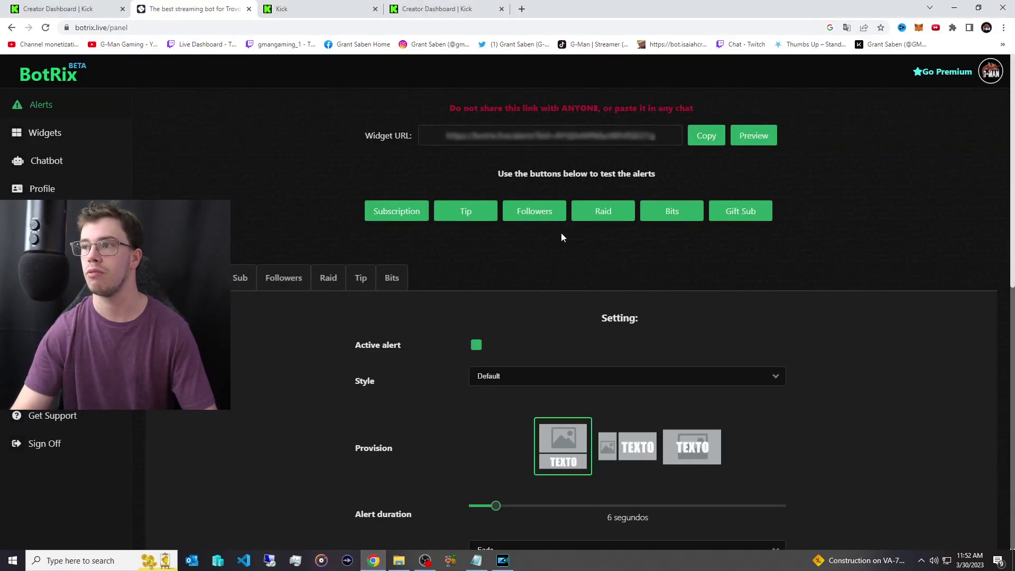
Fire a test raid alert and watch it appear in OBS.
left_click(585, 214)
key("alt+Tab")
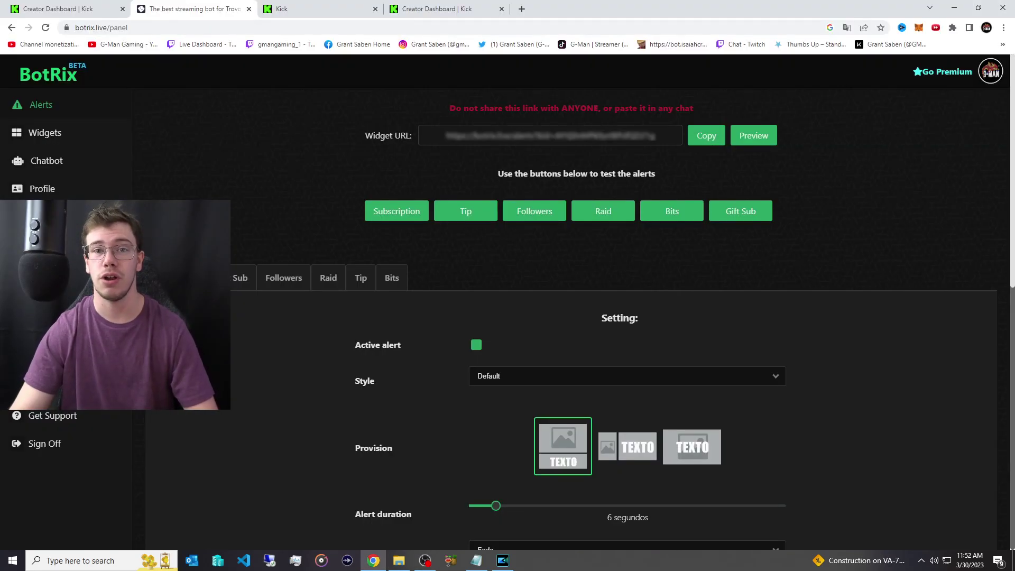
scroll(284, 364, "down", 4)
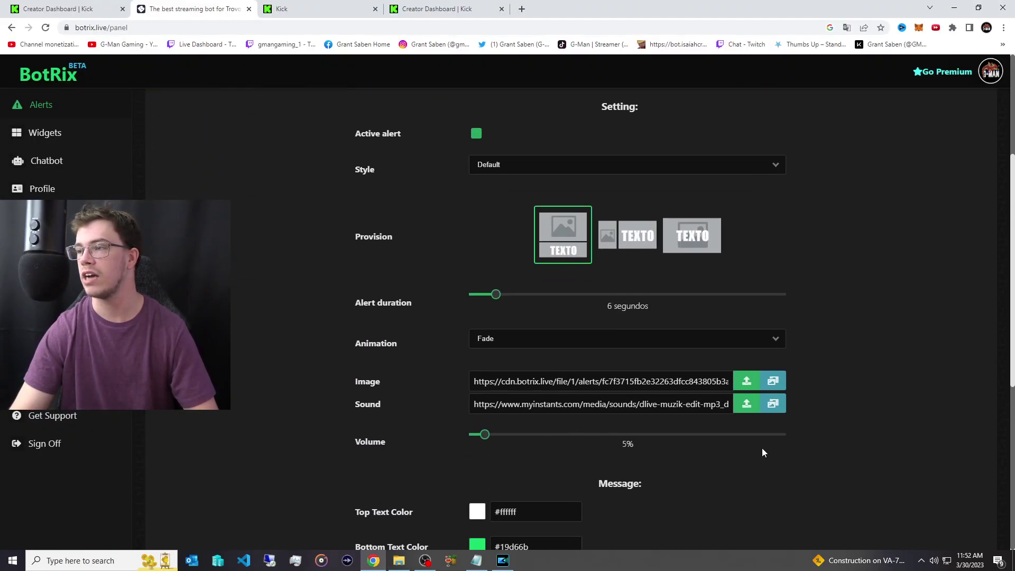
Browse the alert image upload and gallery options, leaving the image unchanged.
left_click(746, 382)
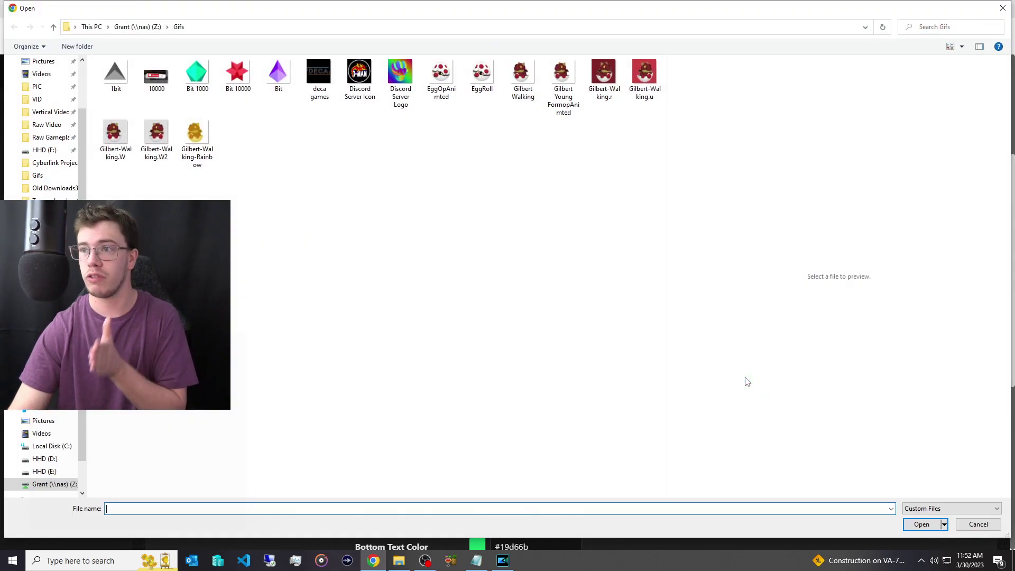
left_click(974, 524)
left_click(774, 381)
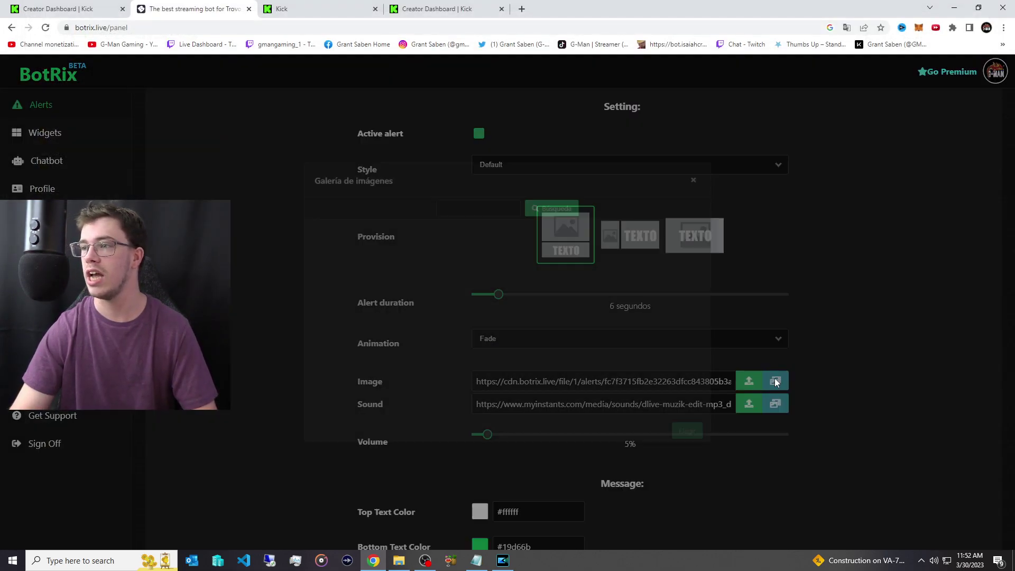
scroll(600, 267, "down", 5)
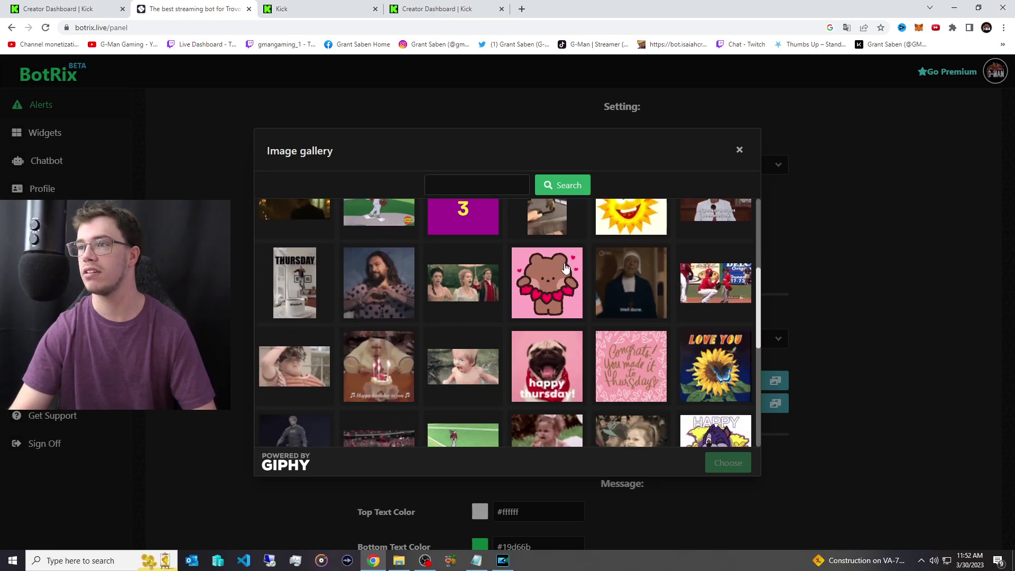
left_click(739, 150)
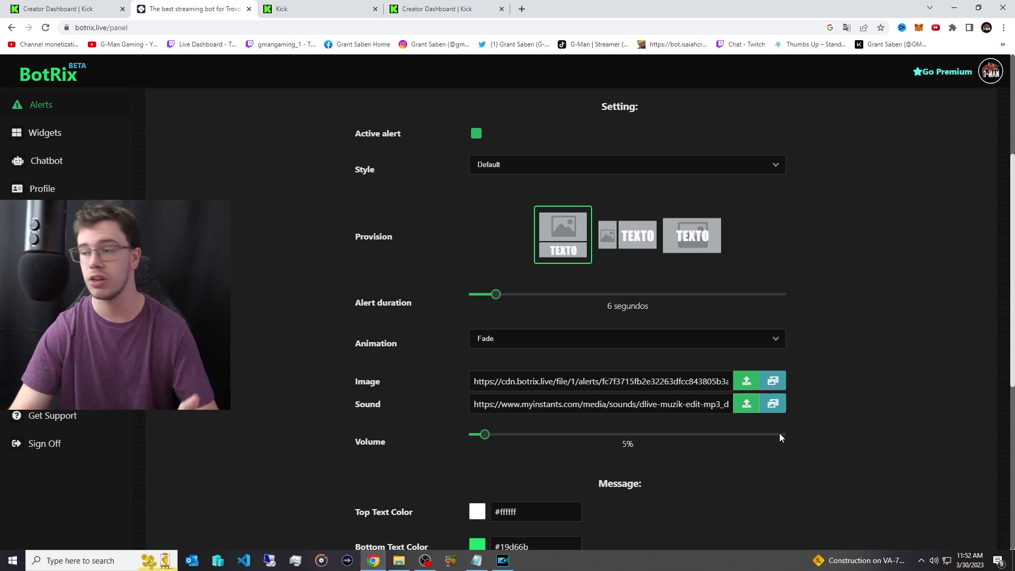
Search the sound gallery for 'bit' and pick the Twitch bits sound for the alert.
left_click(775, 407)
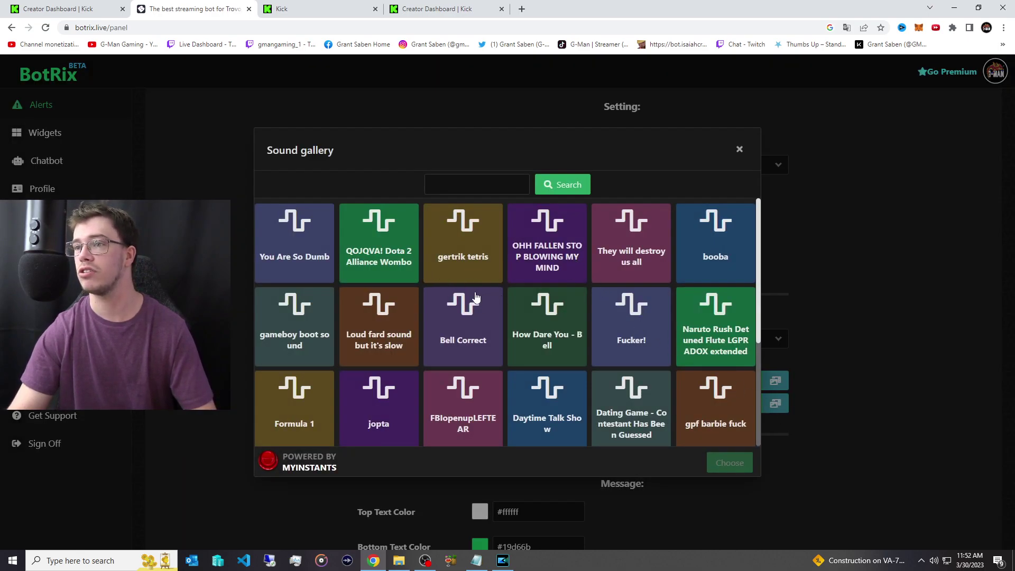
scroll(500, 297, "down", 3)
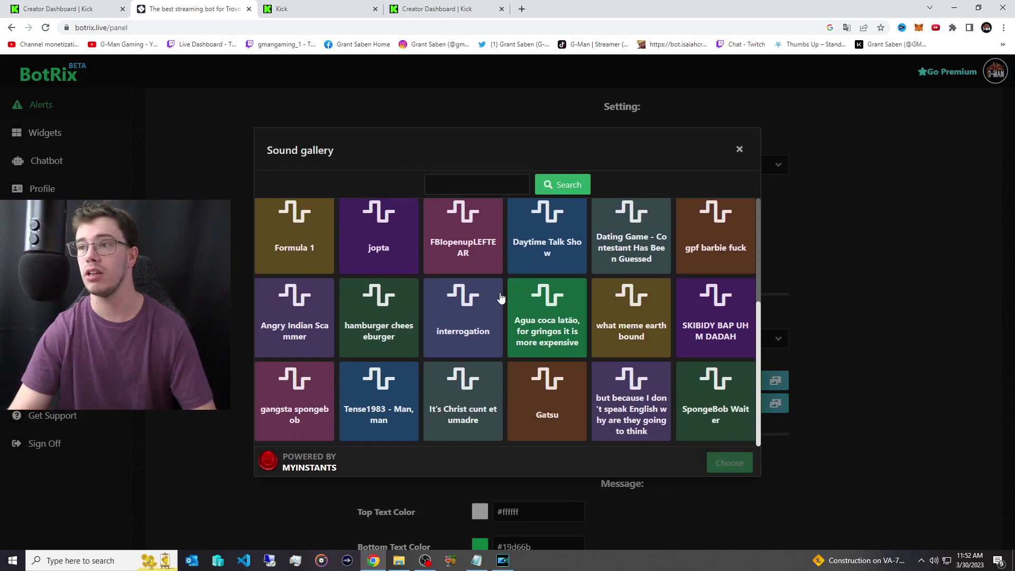
scroll(500, 298, "up", 3)
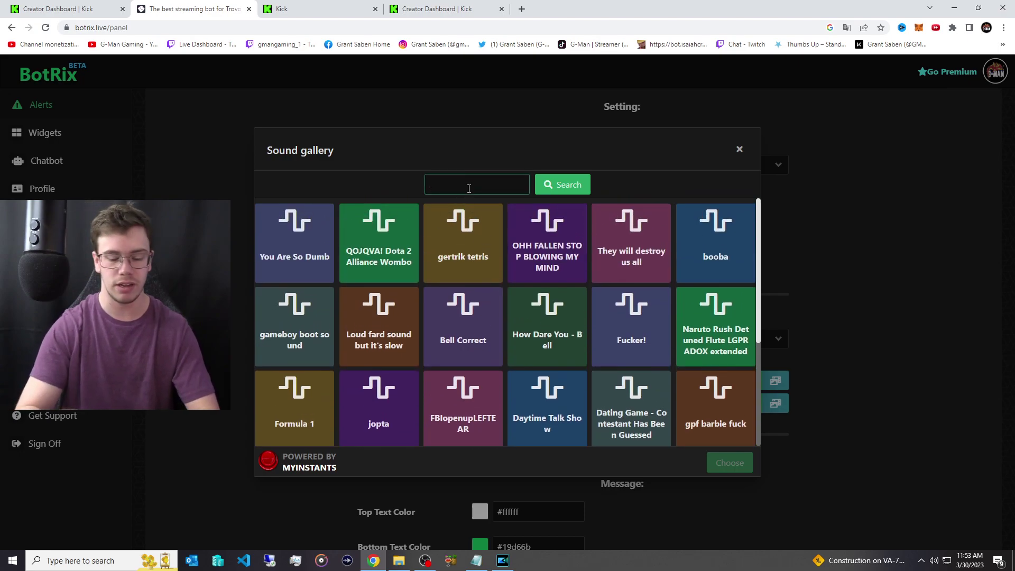
type("bit")
key("Return")
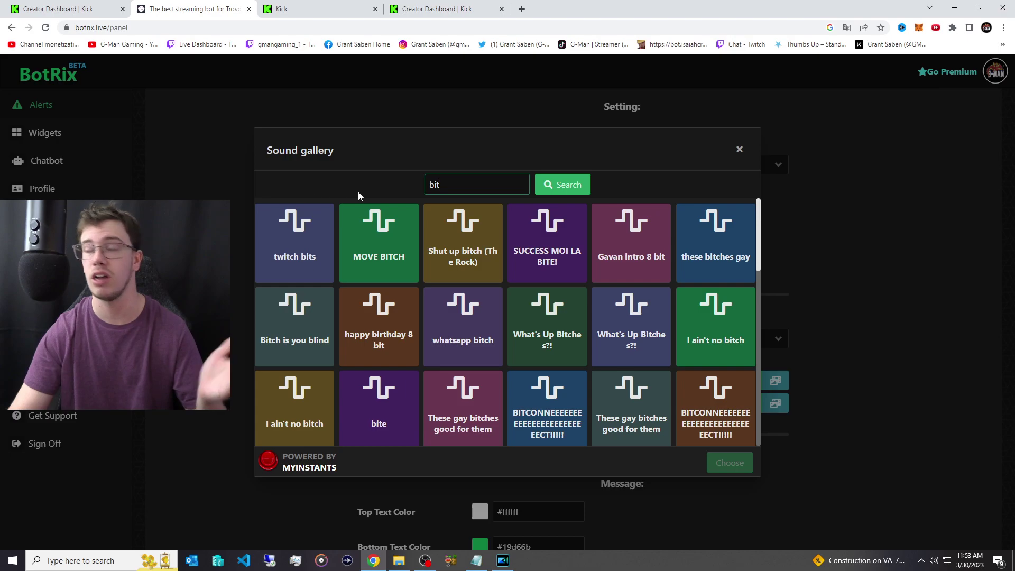
left_click(223, 194)
scroll(235, 270, "down", 3)
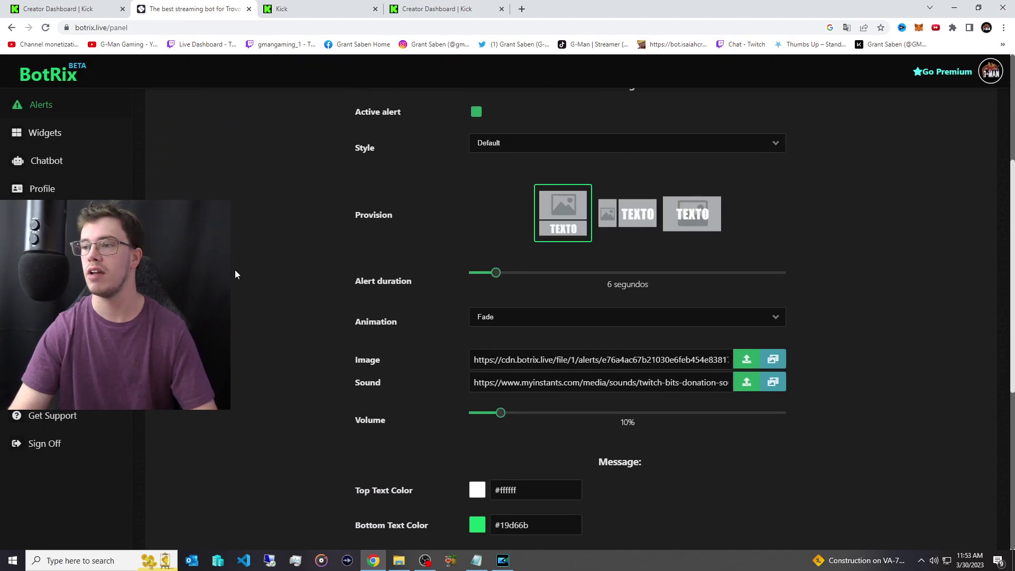
scroll(234, 269, "up", 3)
Look through the Followers, Raid, Tip and Bits alert settings in turn.
left_click(281, 205)
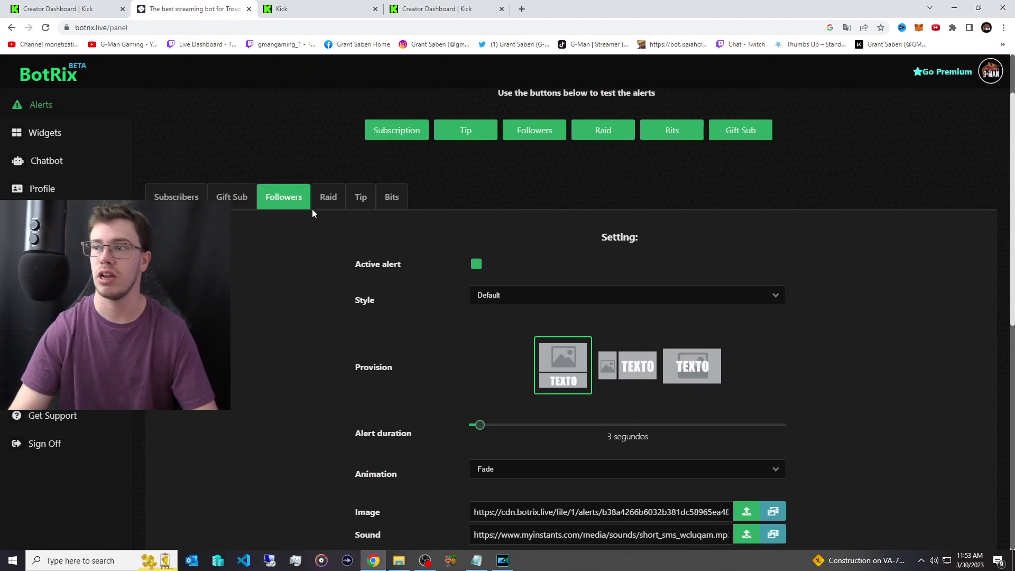
left_click(327, 207)
left_click(359, 211)
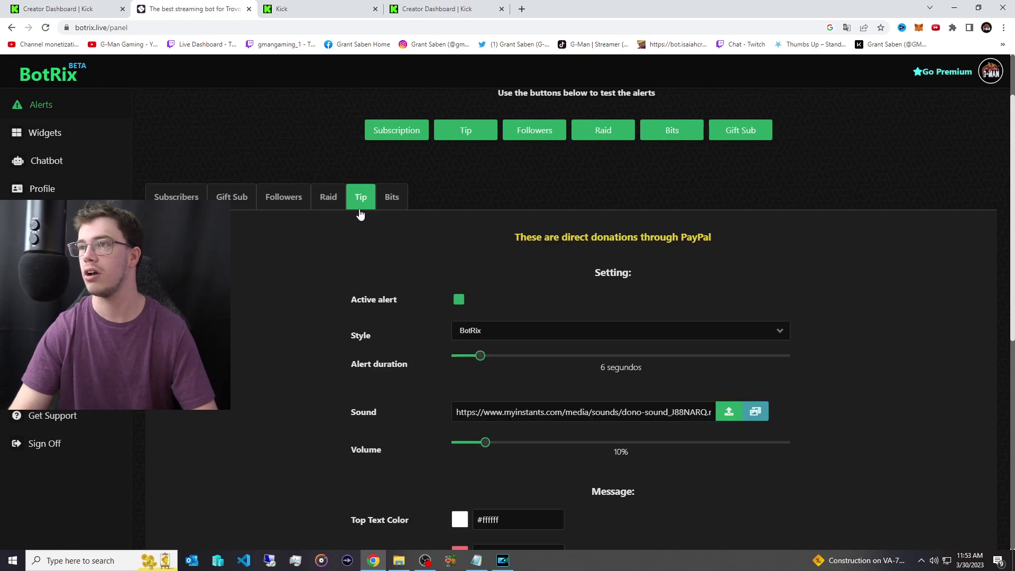
left_click(390, 202)
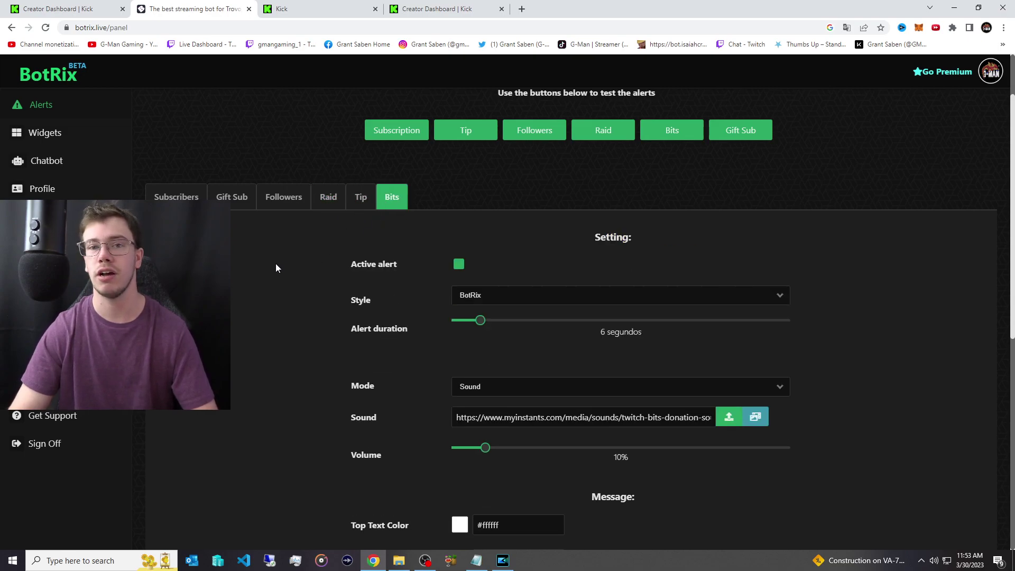
scroll(275, 265, "down", 3)
scroll(276, 269, "down", 5)
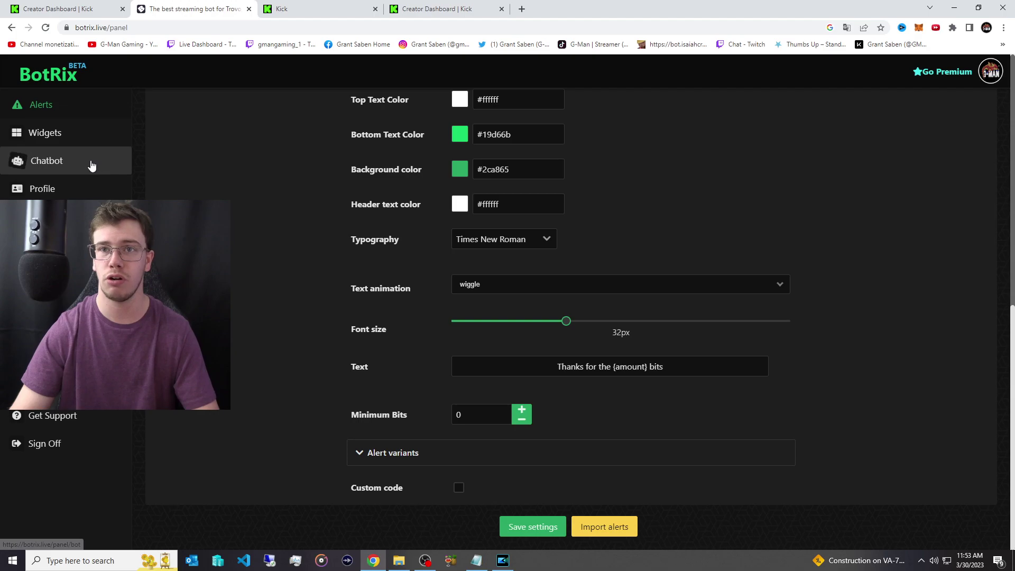
Create a BotRix chatbot command 'twitch' whose reply message is 'Follow me on Twitch'.
left_click(91, 163)
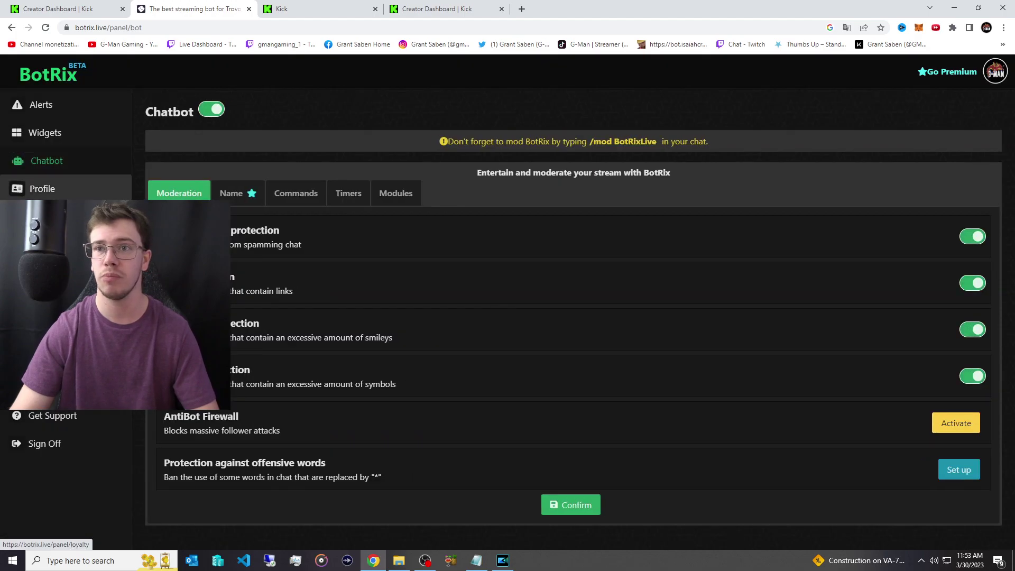
left_click(305, 199)
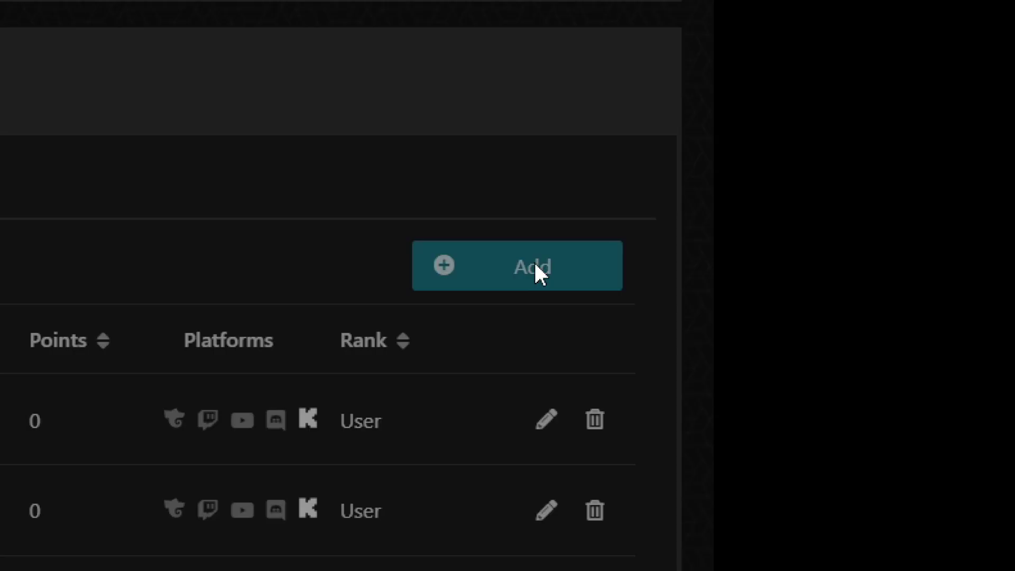
left_click(518, 269)
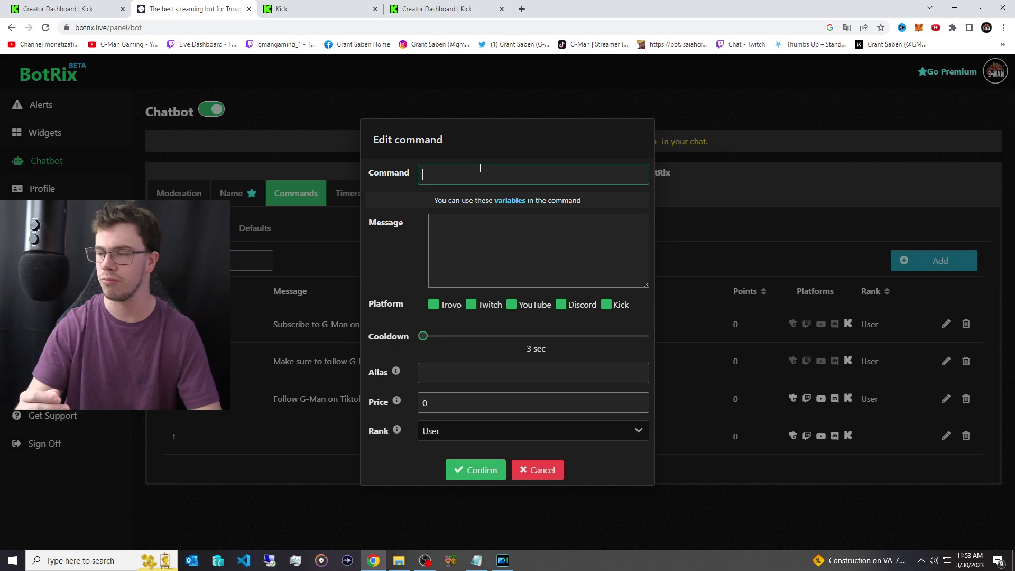
type("twitch")
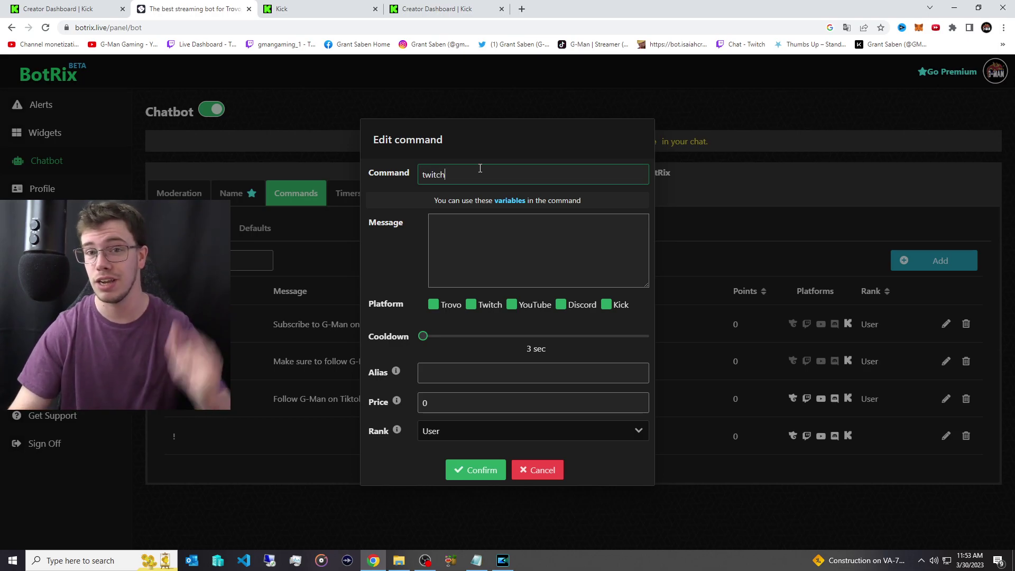
left_click(450, 232)
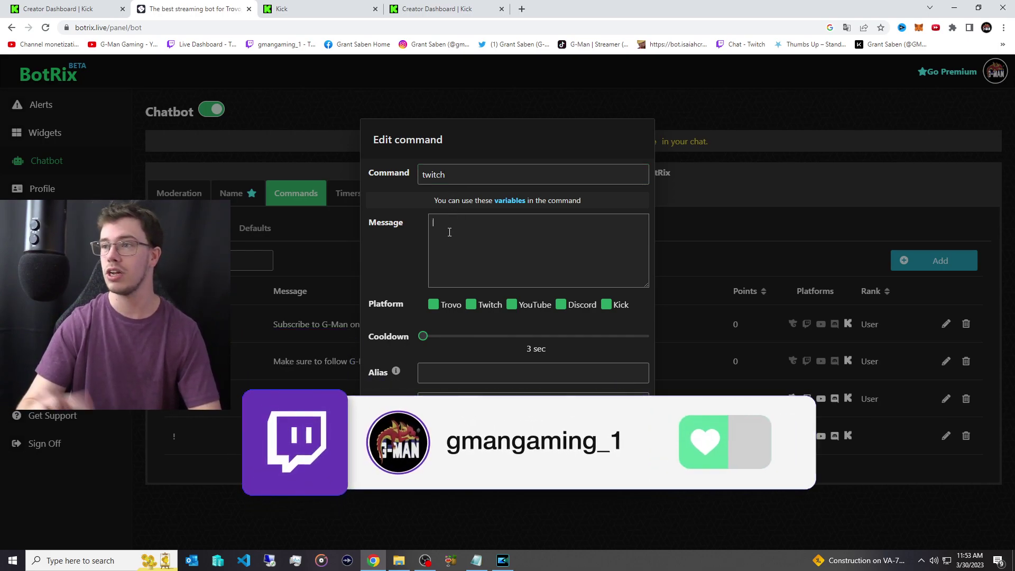
type("Follow me on Twitch")
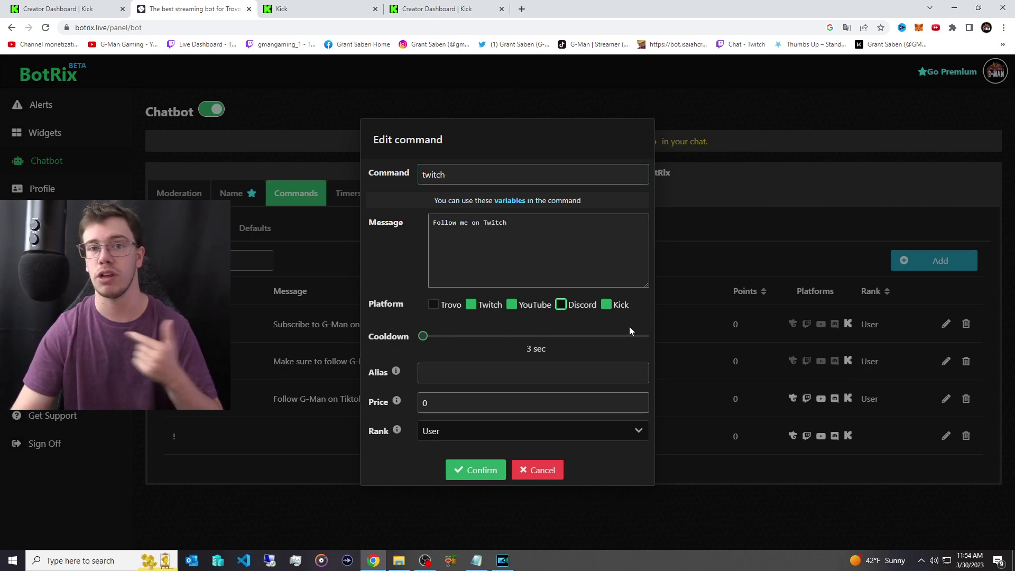
Save the twitch command, then open the streamer's Kick channel page and its chat.
left_click(483, 470)
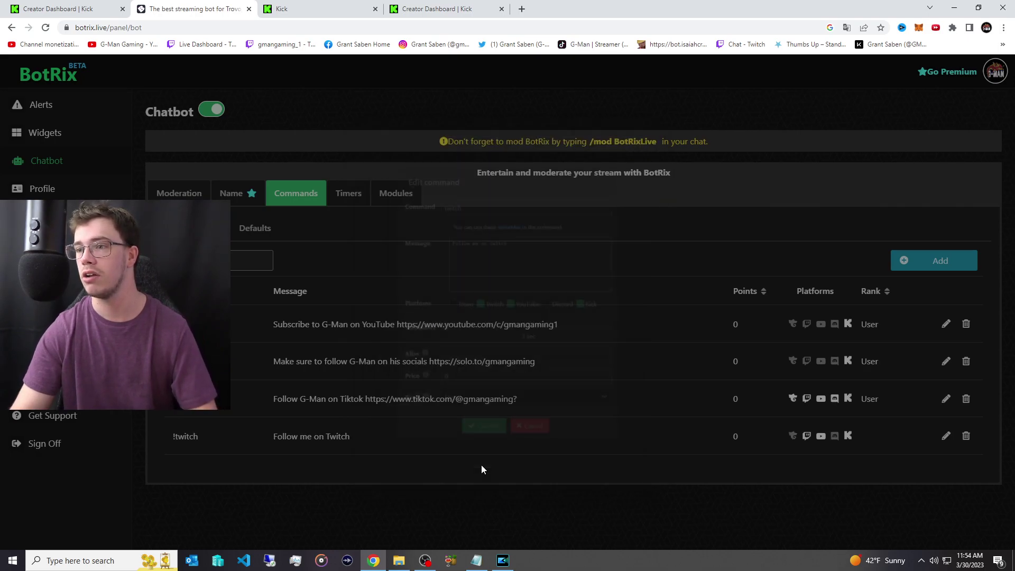
left_click(338, 12)
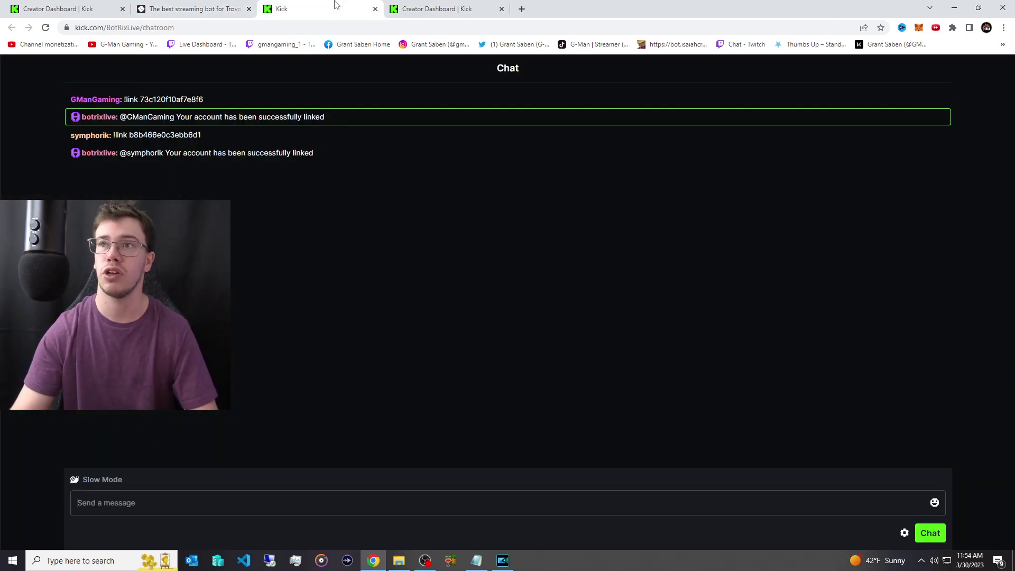
left_click(433, 9)
left_click(999, 71)
left_click(951, 90)
scroll(827, 262, "down", 2)
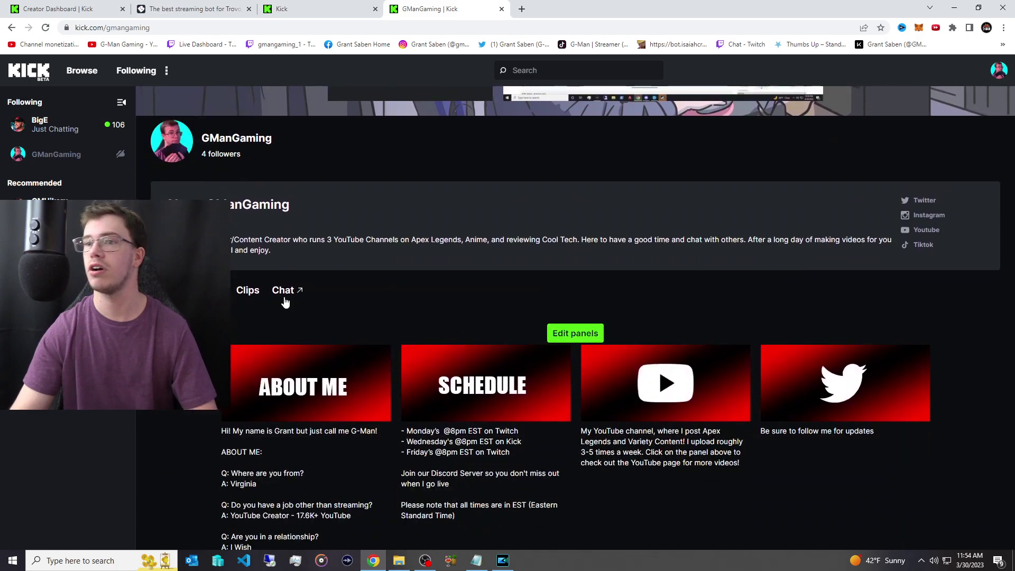
left_click(283, 293)
Send !twitch in the Kick chat so the bot replies 'Follow me on Twitch', then return to BotRix.
left_click(884, 502)
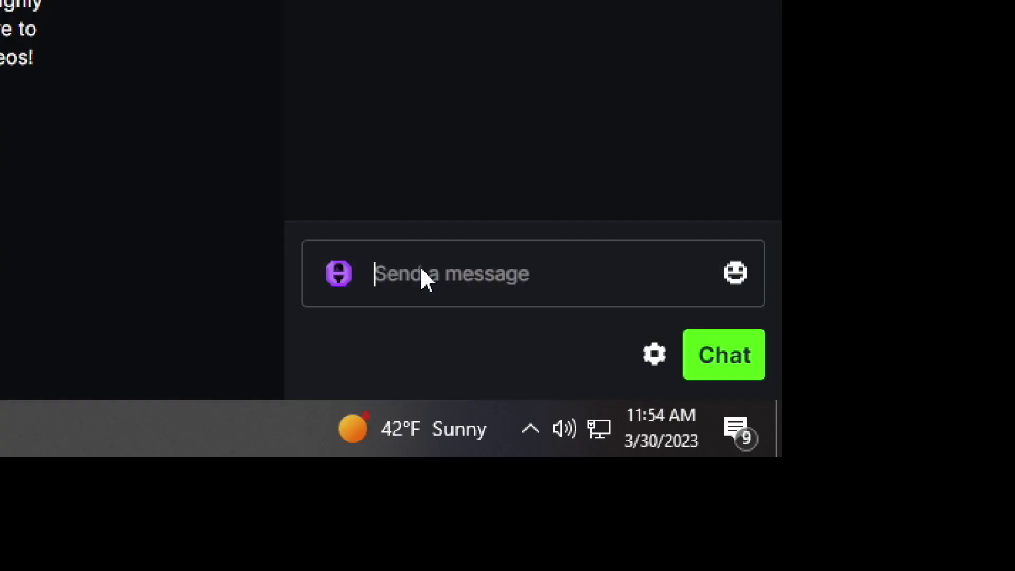
type("!twitch")
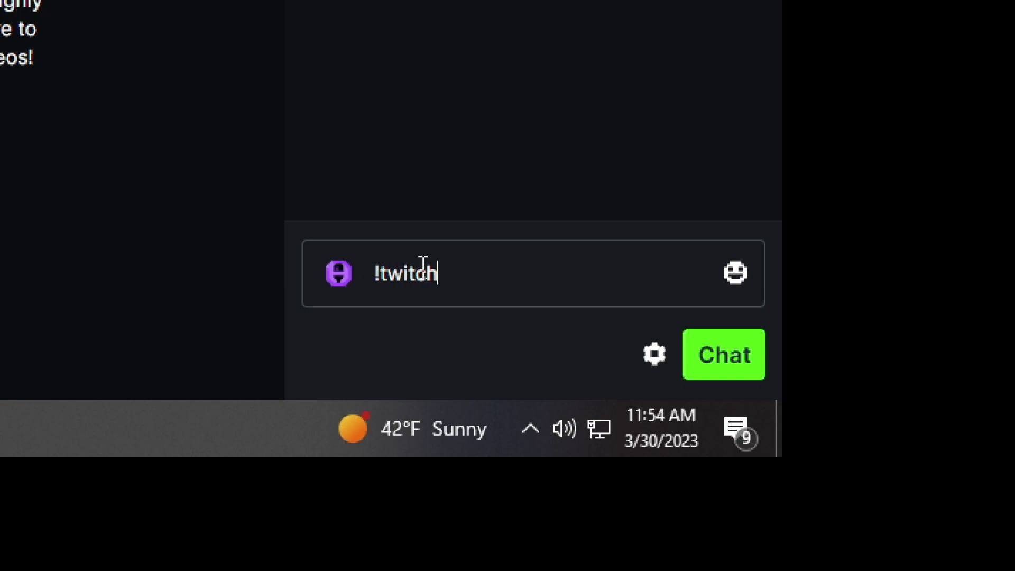
key("Return")
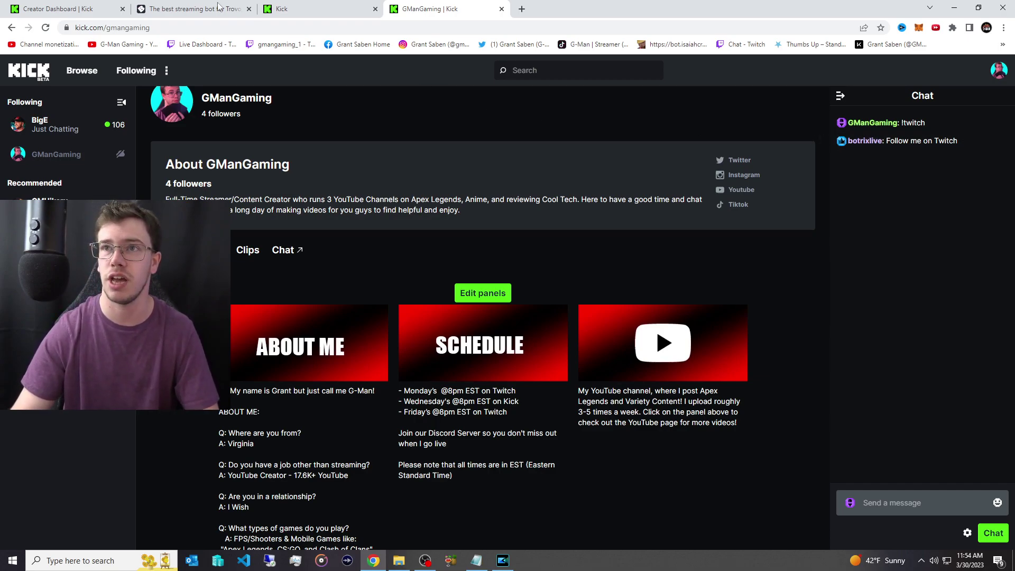
left_click(185, 8)
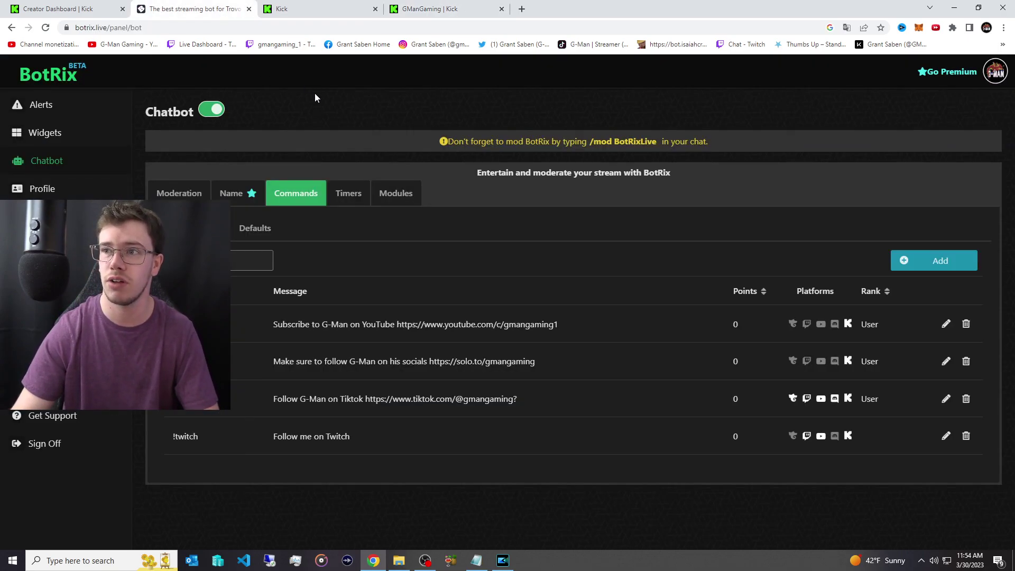
Create a BotRix chat timer posting 'Follow me on Twitch' with the interval kept at 5 Min.
left_click(353, 202)
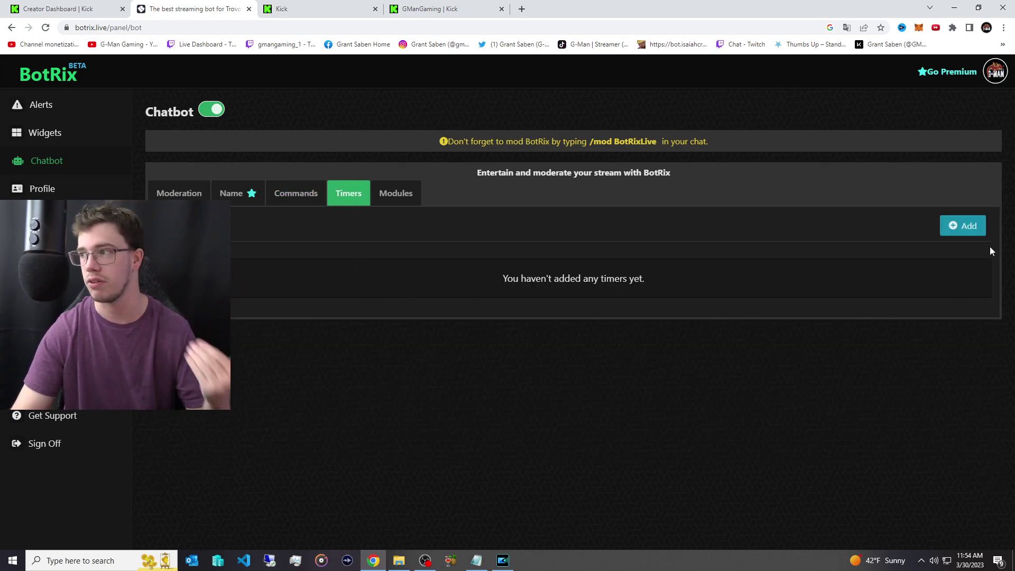
left_click(963, 226)
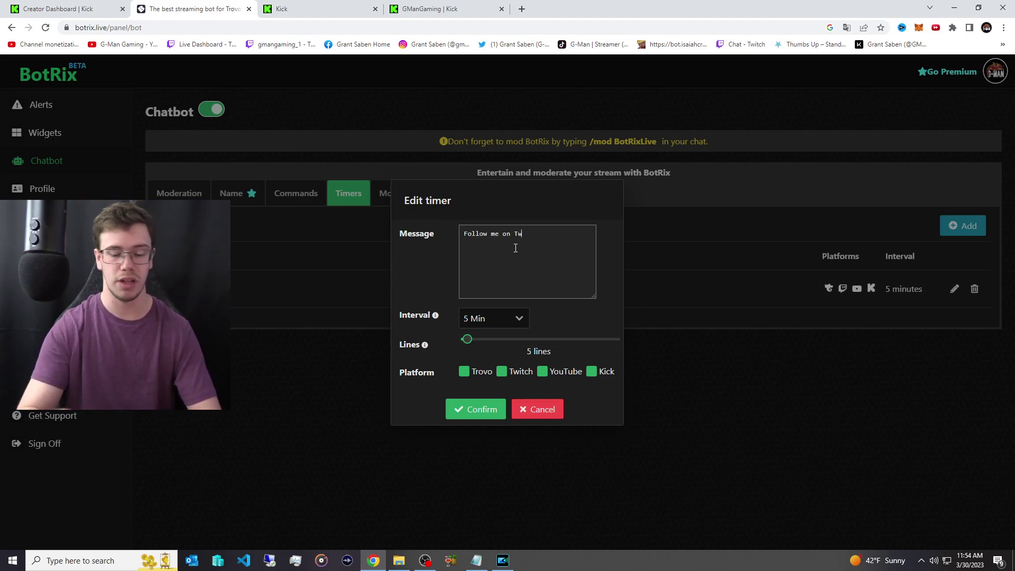
left_click(498, 325)
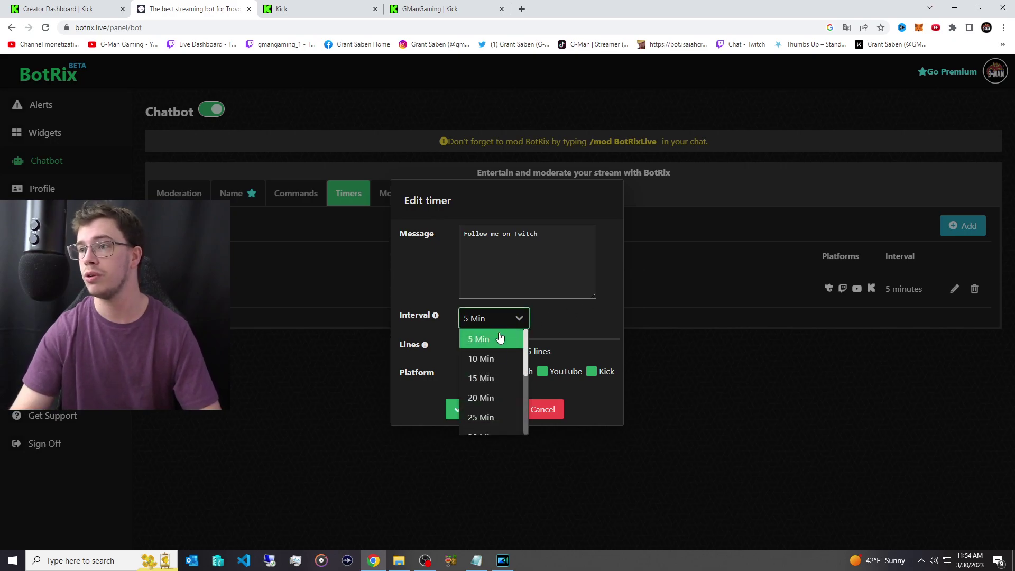
scroll(495, 399, "down", 3)
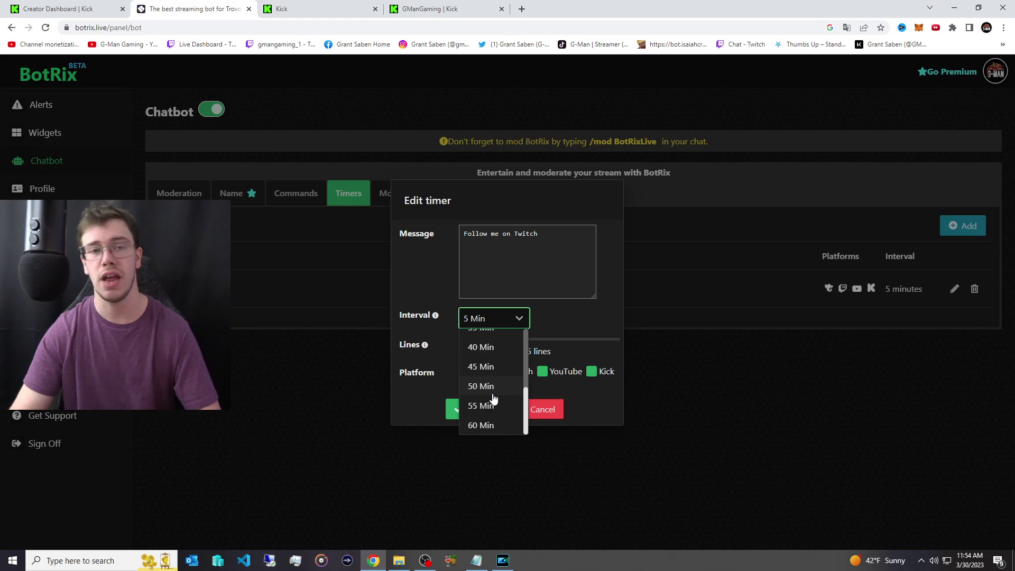
left_click(580, 302)
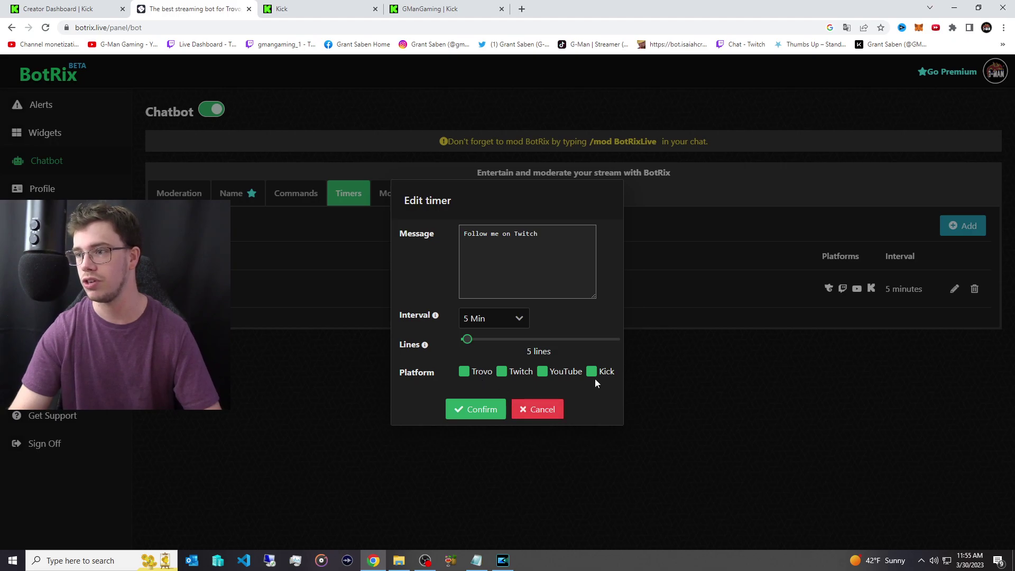
left_click(534, 410)
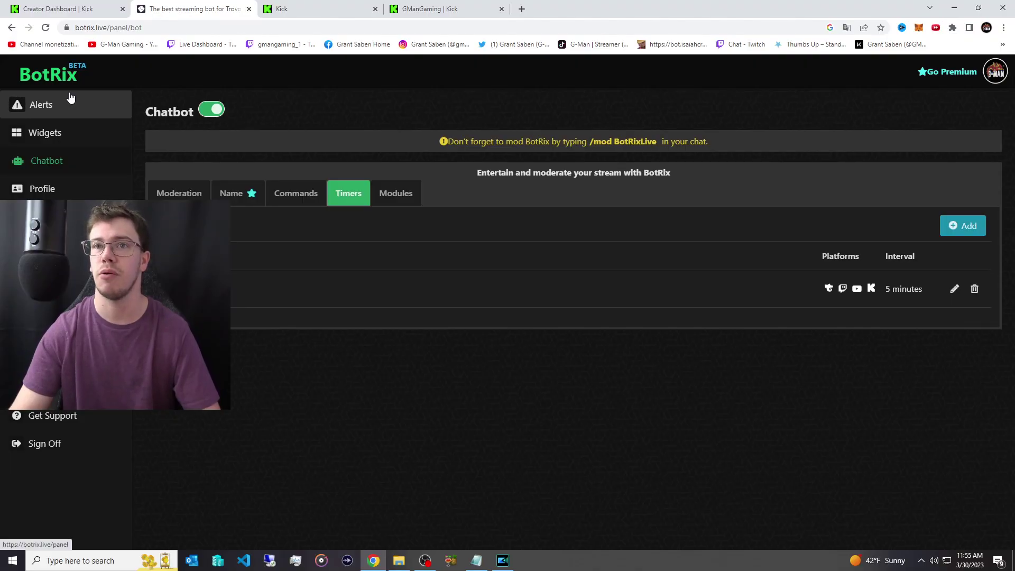
Copy the Widget URL of the BotRix Chat widget and switch back to OBS Studio.
left_click(45, 136)
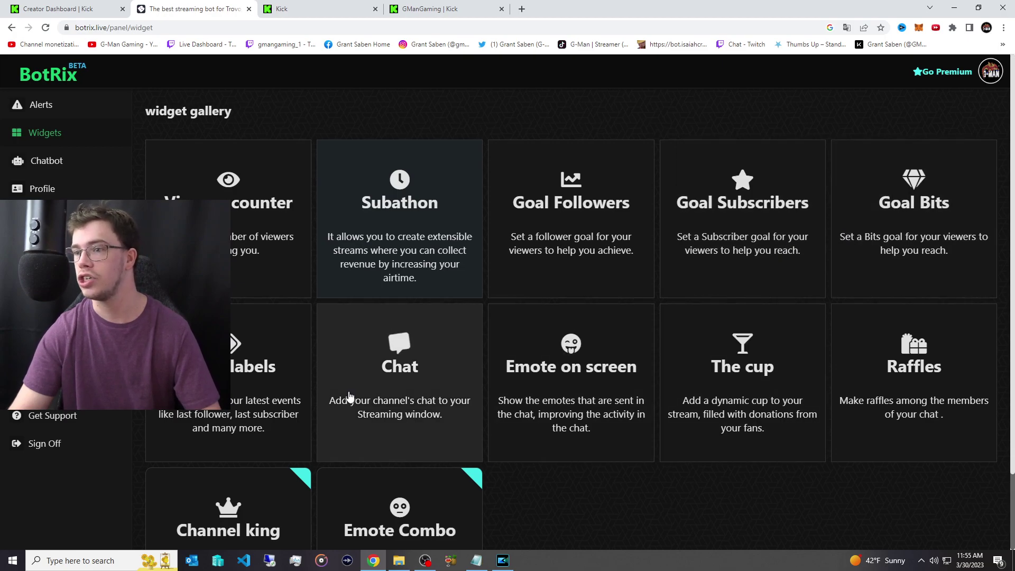
left_click(350, 397)
scroll(365, 388, "down", 3)
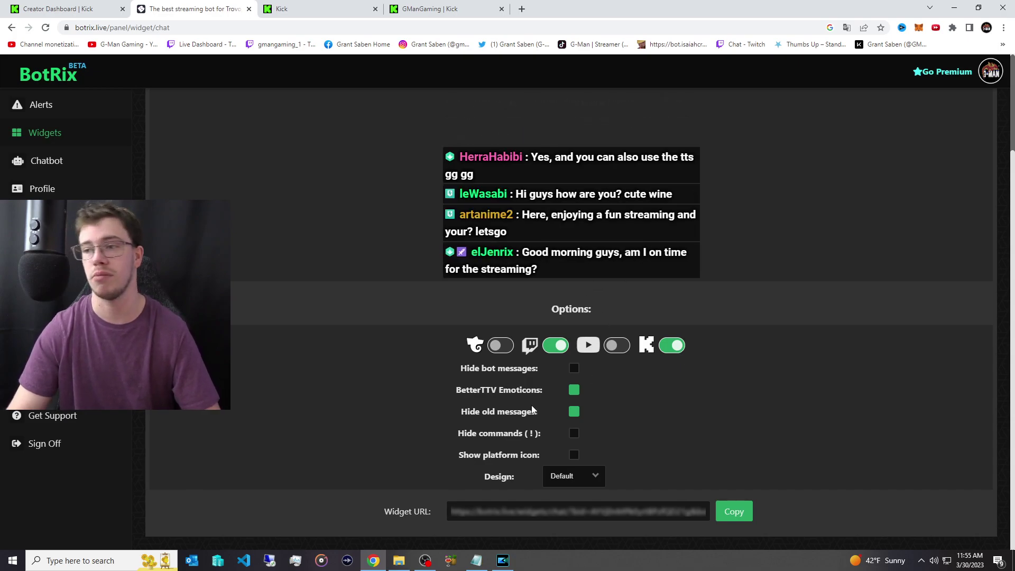
left_click(733, 511)
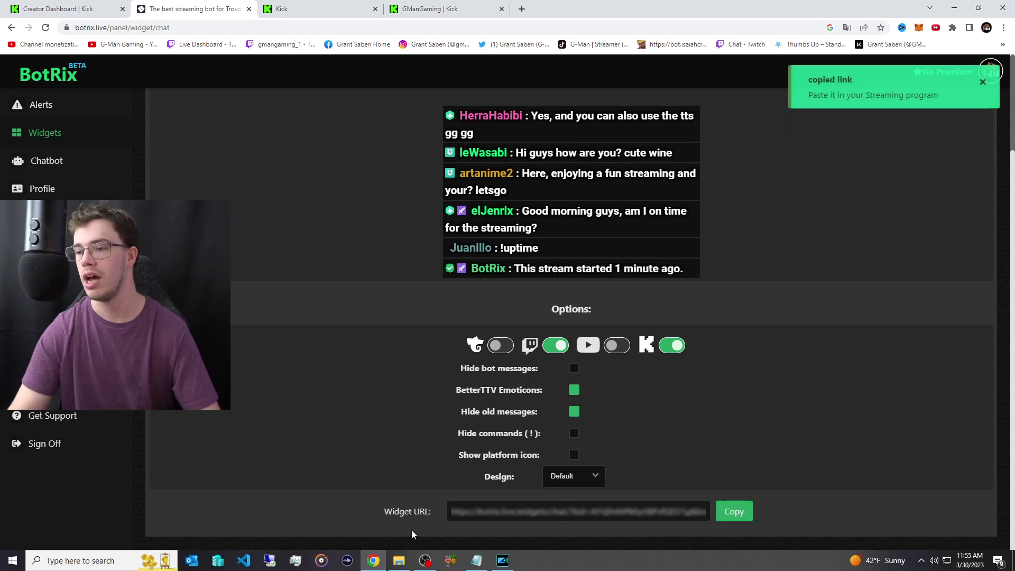
left_click(424, 562)
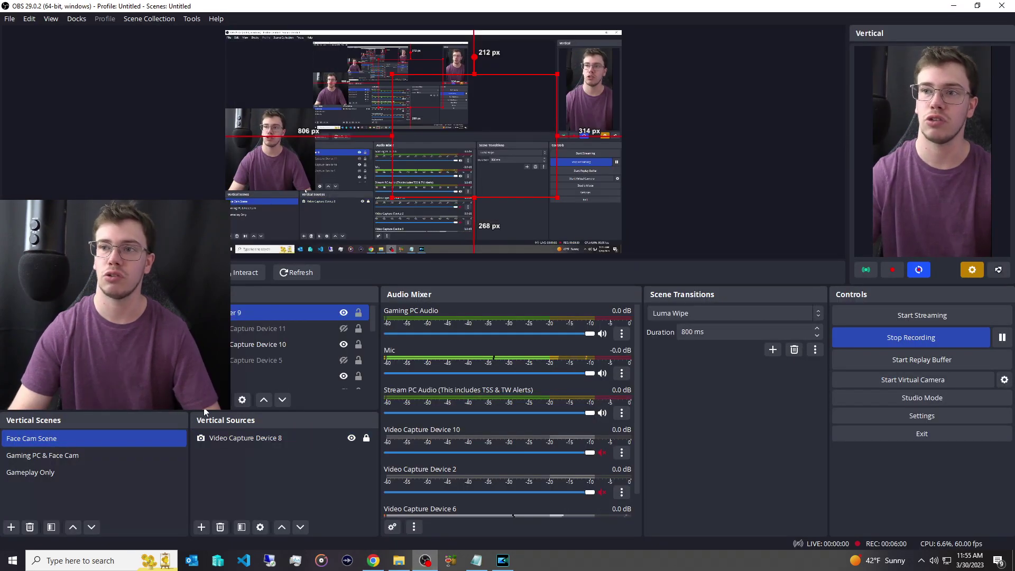
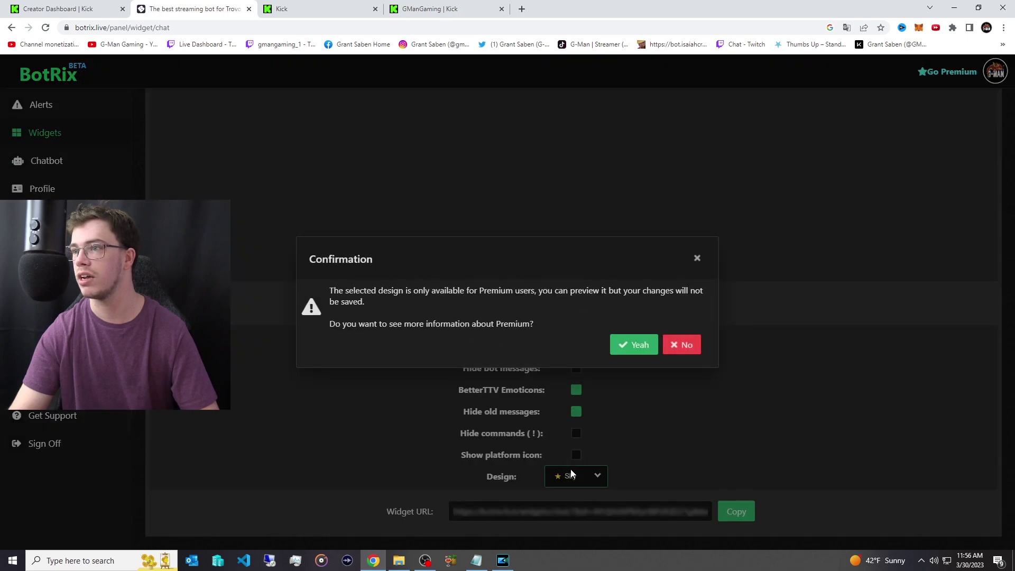
Dismiss the Premium notices and preview the White chat design.
left_click(634, 347)
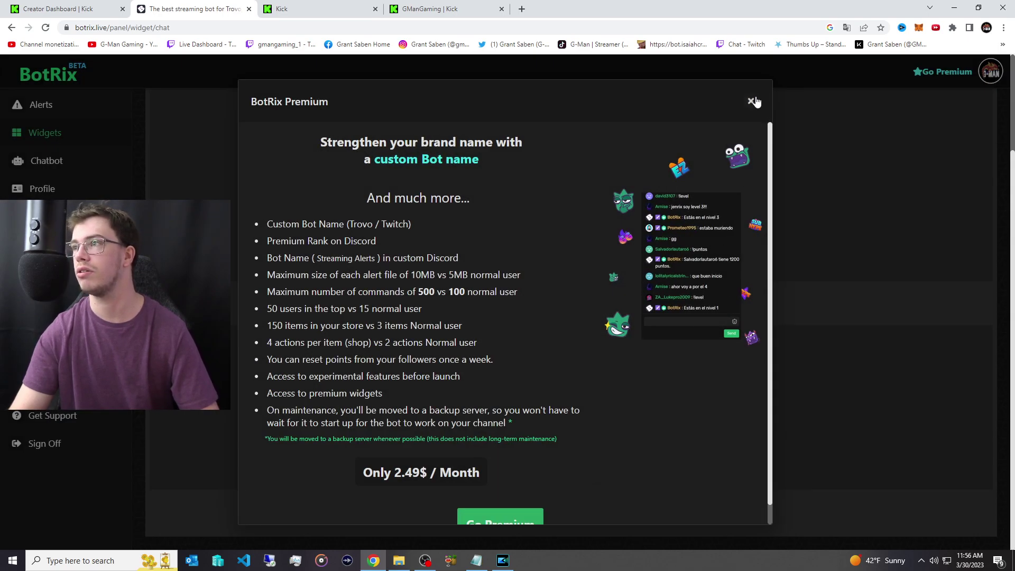
left_click(751, 101)
left_click(559, 475)
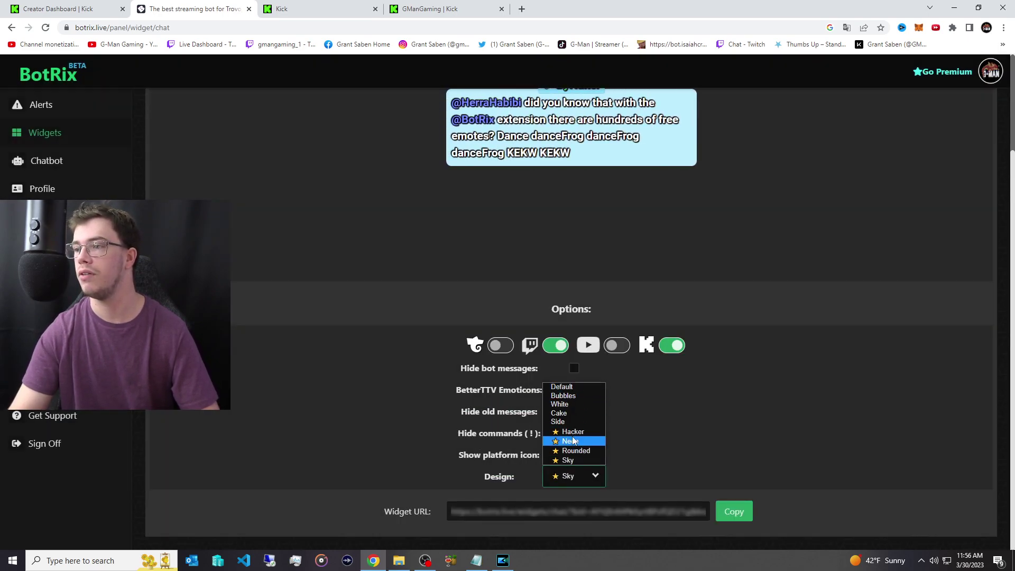
left_click(574, 405)
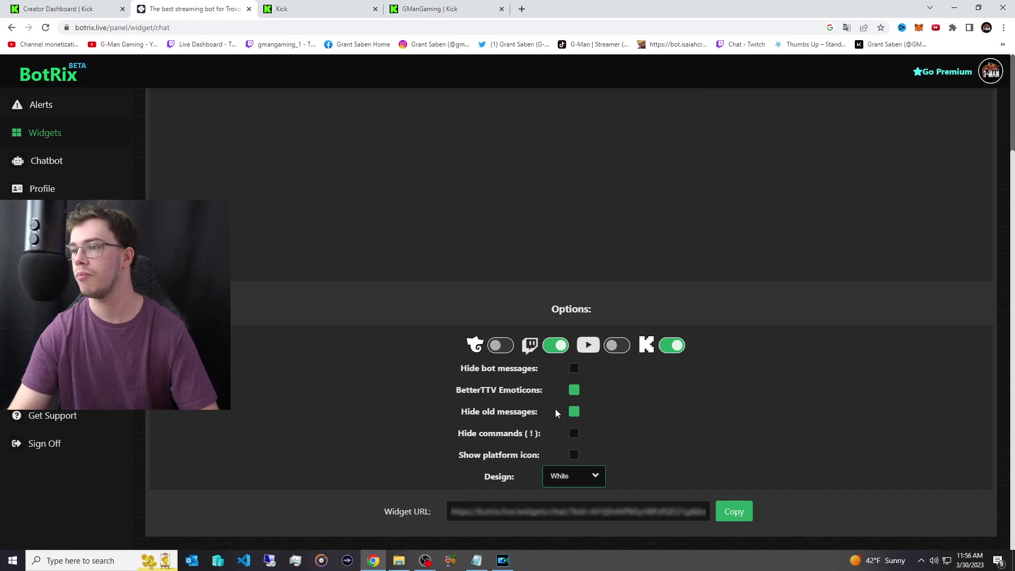
Preview the Cake design, then settle on the free Side chat design.
left_click(556, 478)
left_click(558, 443)
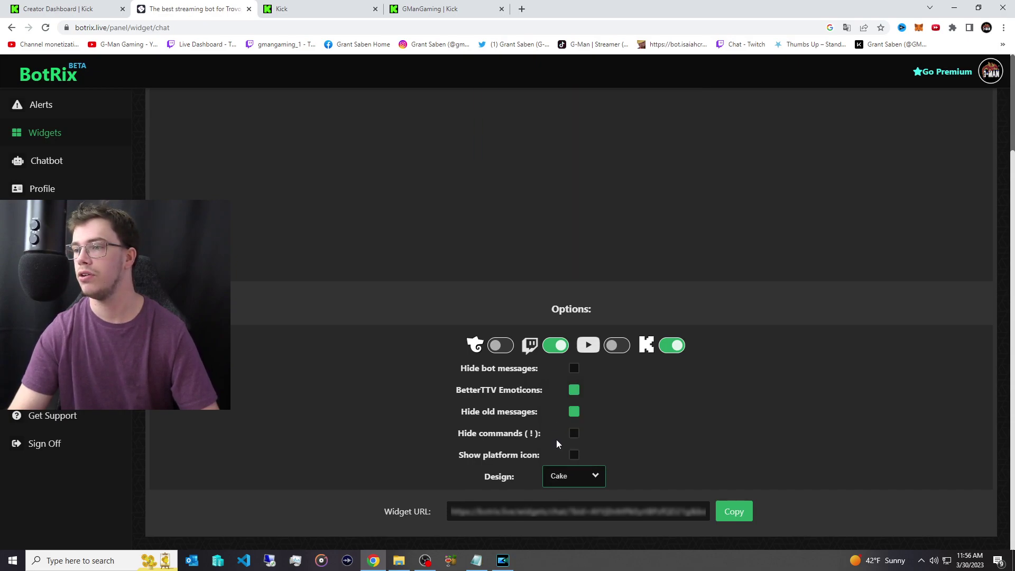
left_click(556, 482)
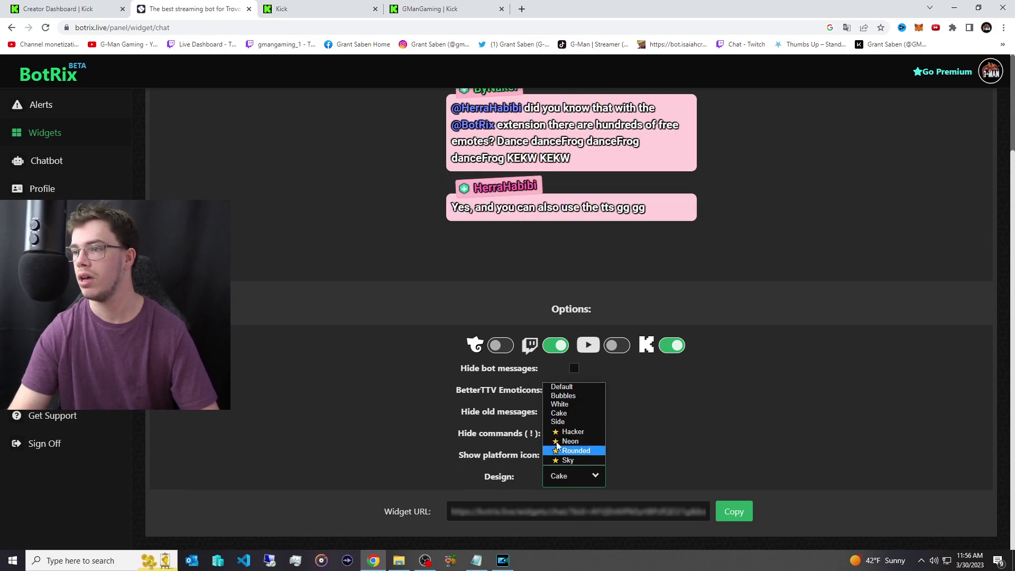
left_click(556, 421)
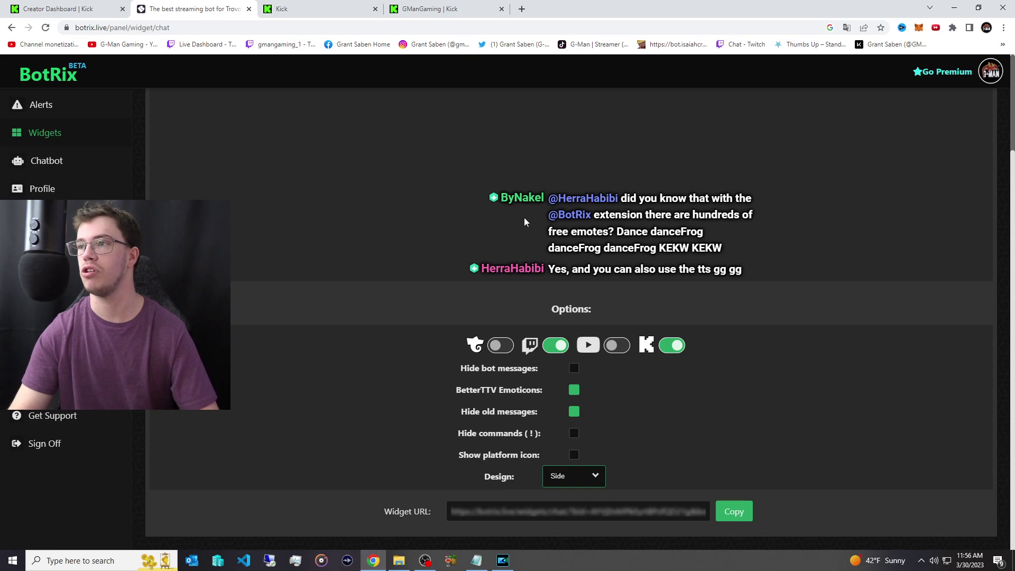
left_click(450, 6)
Post 'test' in the Kick channel chat and copy the BotRix chat widget URL.
type("test")
key("Return")
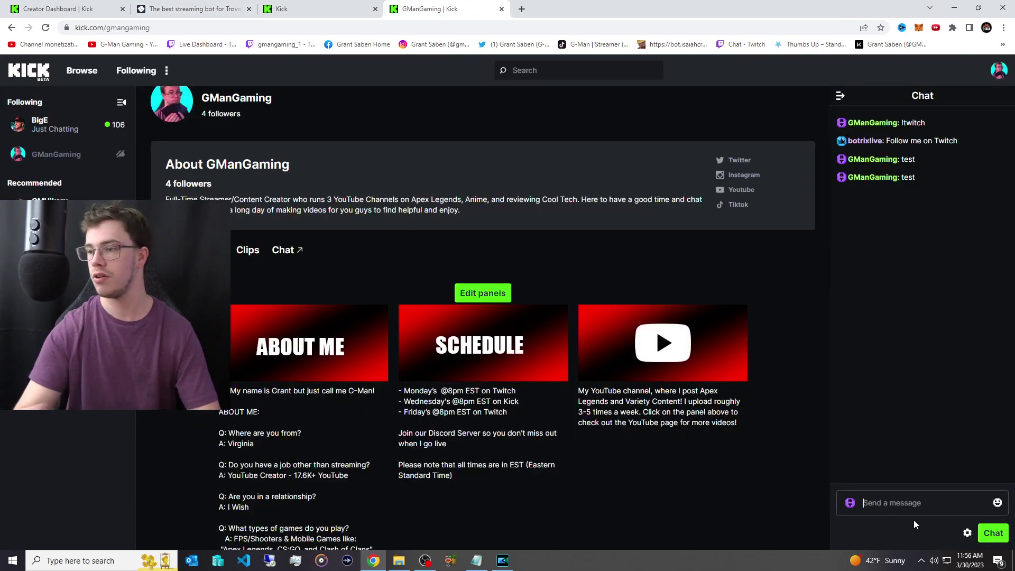
left_click(425, 560)
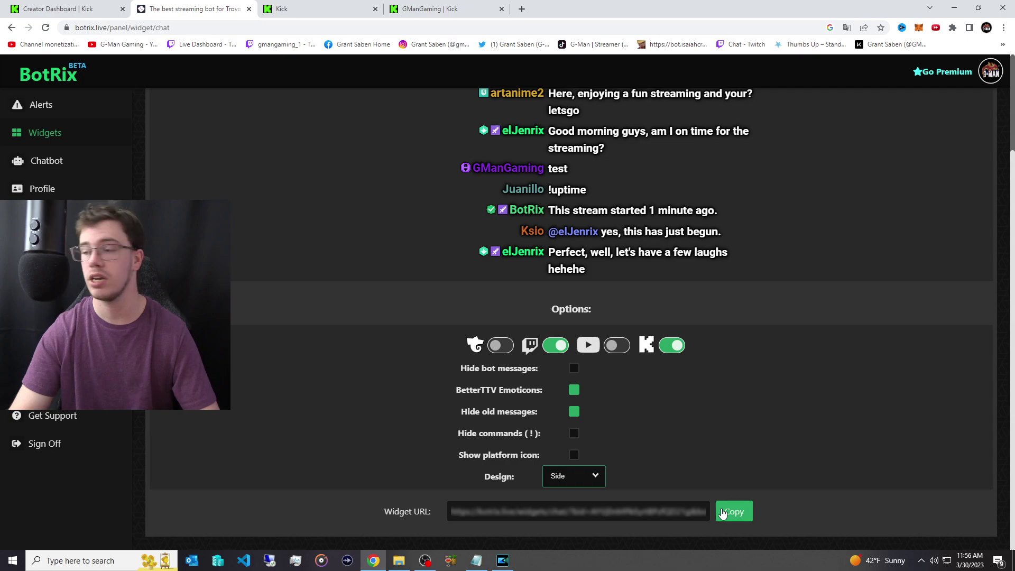
left_click(723, 513)
Replace the Browser 10 source URL with the copied BotRix chat widget link.
left_click(426, 560)
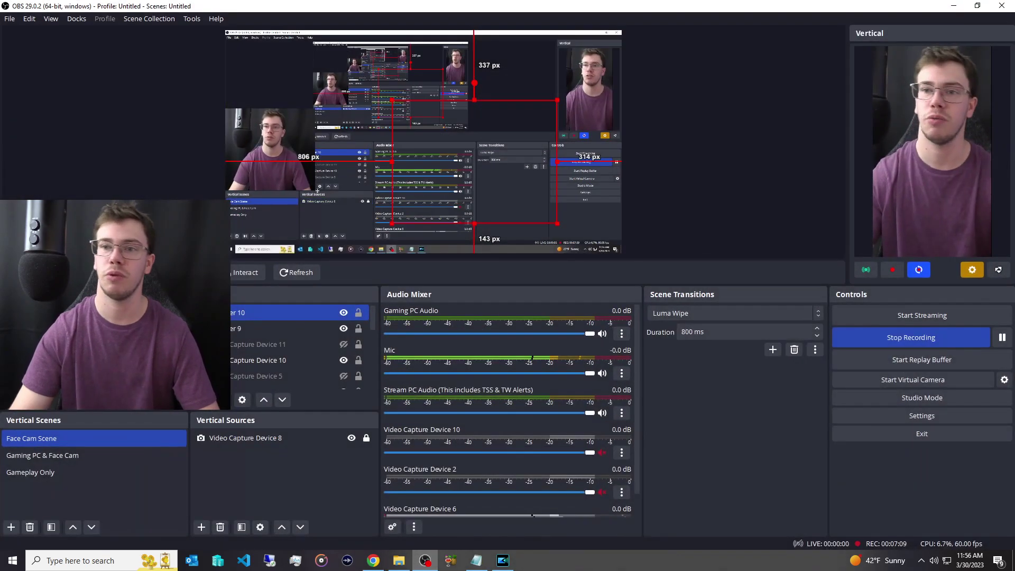
double_click(248, 313)
triple_click(517, 296)
key("ctrl+v")
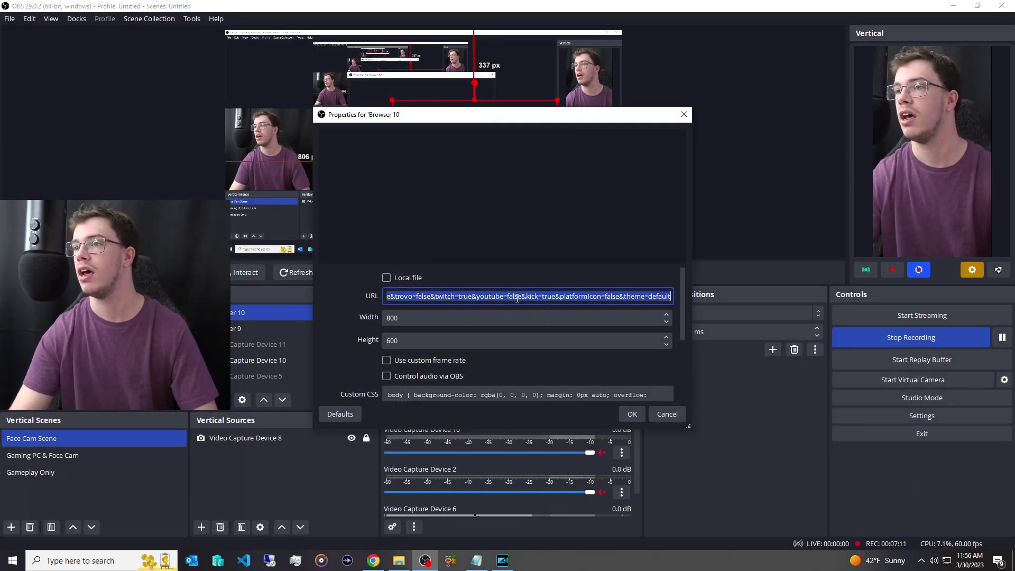
left_click(632, 414)
Send a second test message, 'tets', in the Kick channel chat.
left_click(373, 561)
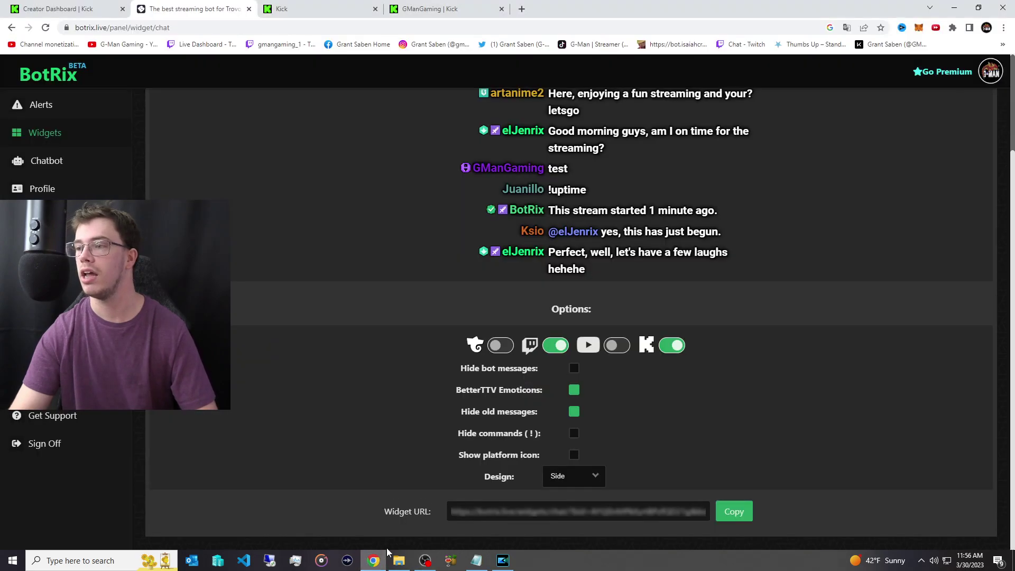
left_click(399, 8)
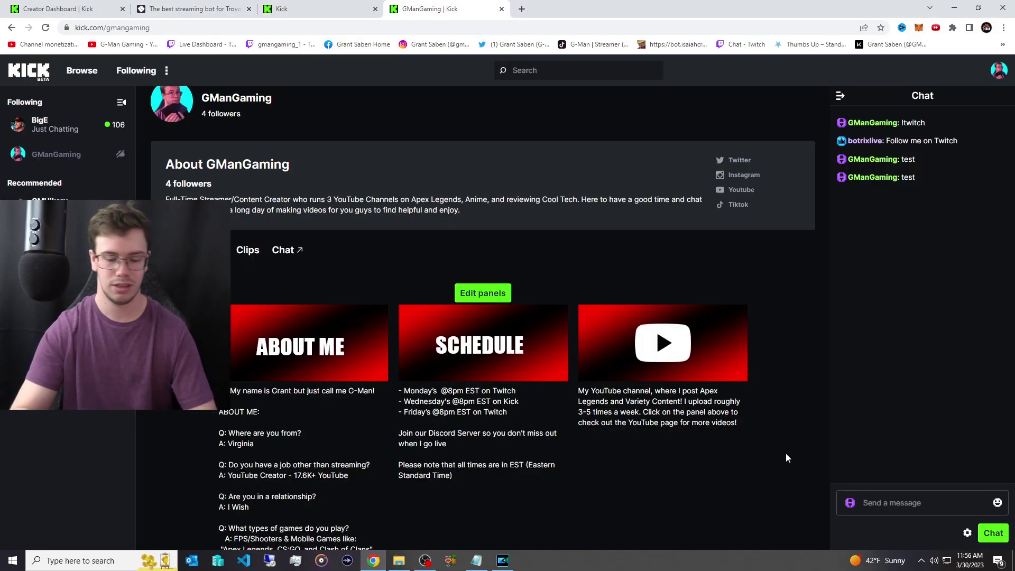
type("tets")
key("Return")
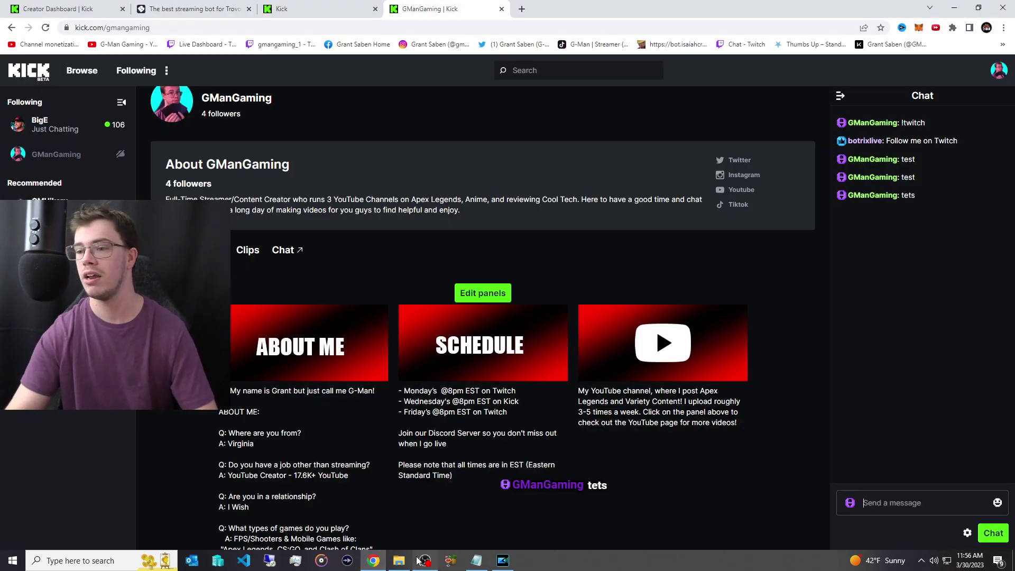
left_click(420, 560)
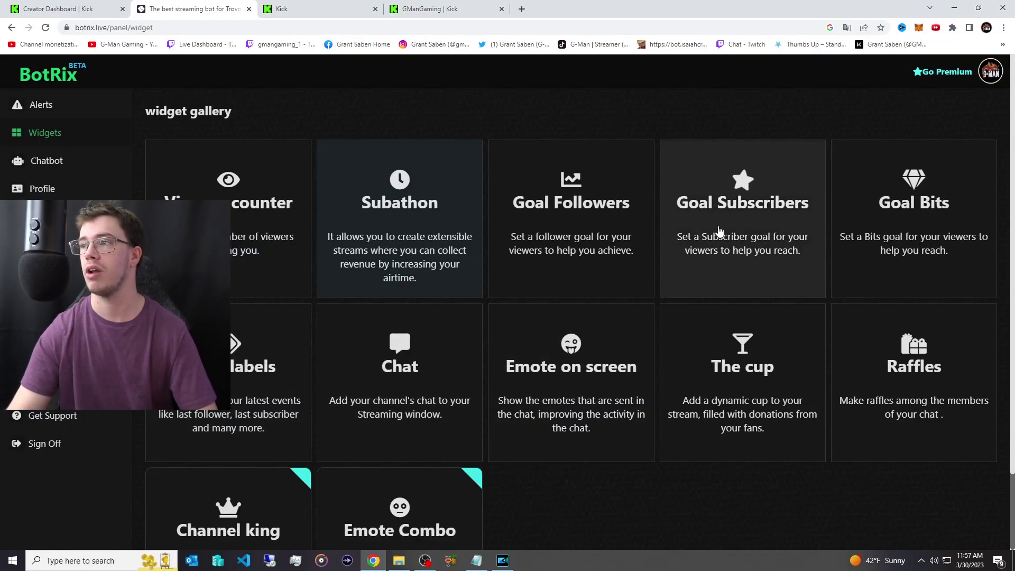
Open the Goal Subscribers widget, return to the widget gallery, and bring OBS Studio forward.
left_click(719, 231)
left_click(12, 27)
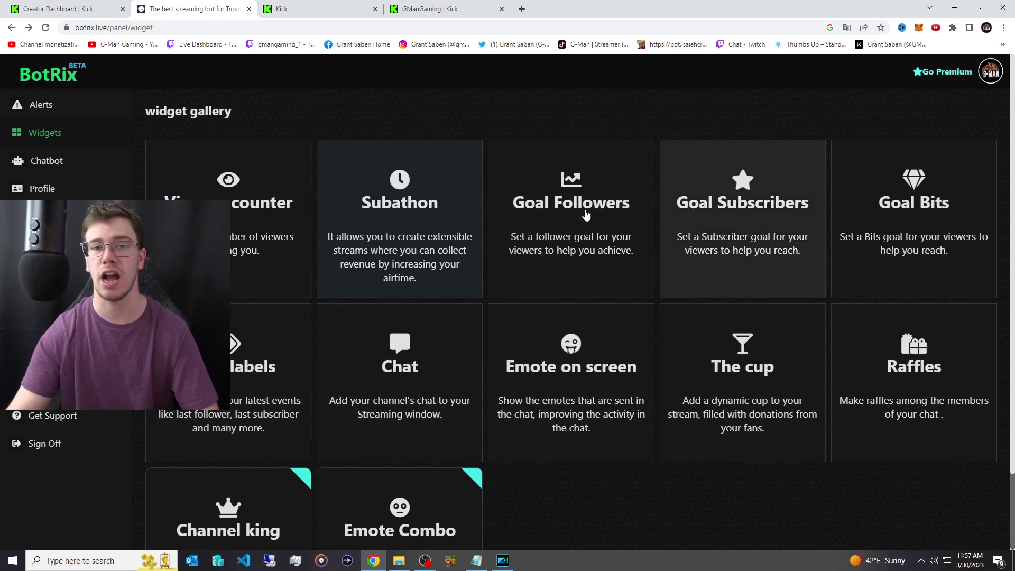
left_click(425, 561)
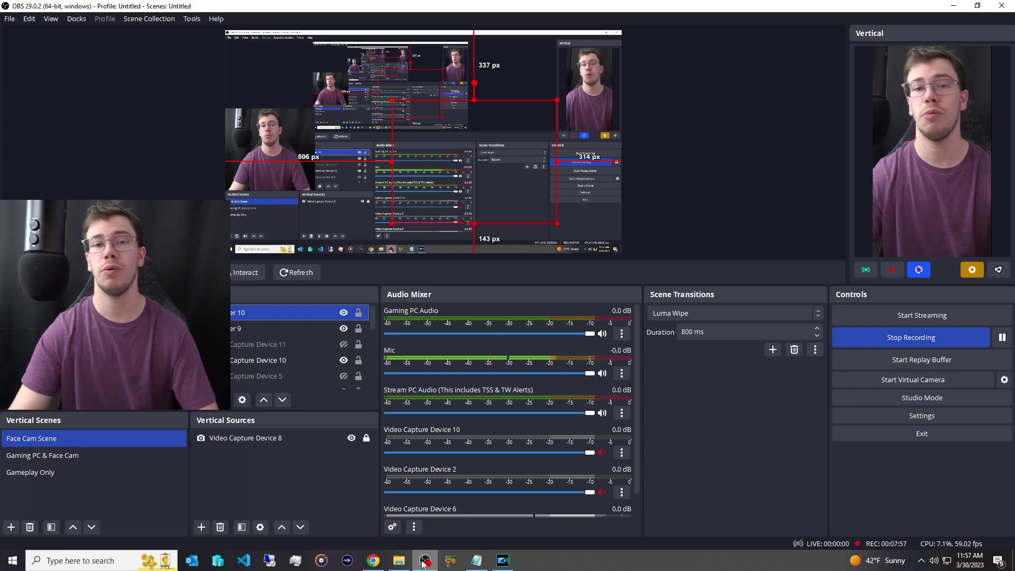
Start streaming from OBS, view the Kick Creator Dashboard, then return to BotRix.
left_click(884, 317)
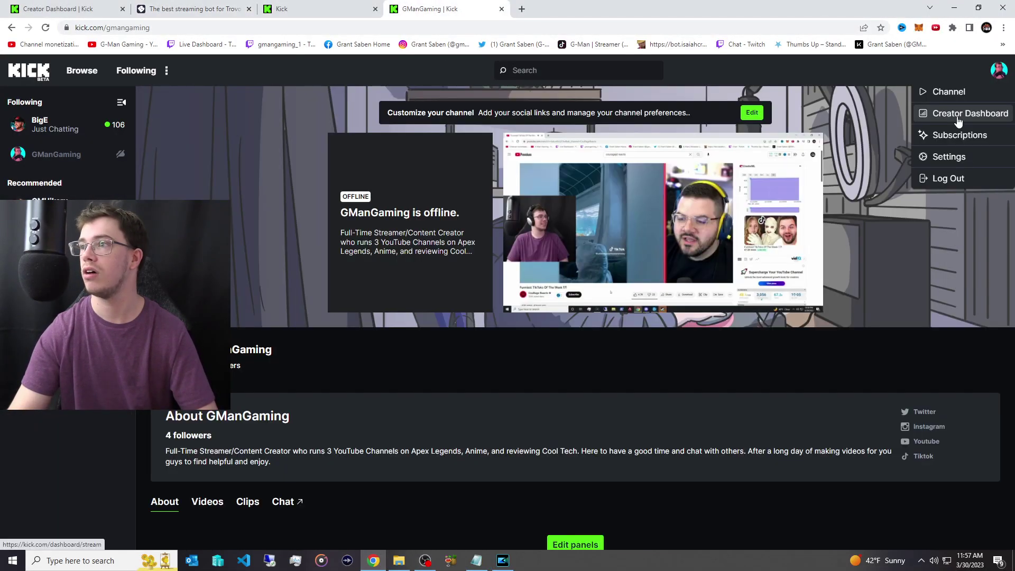
left_click(958, 119)
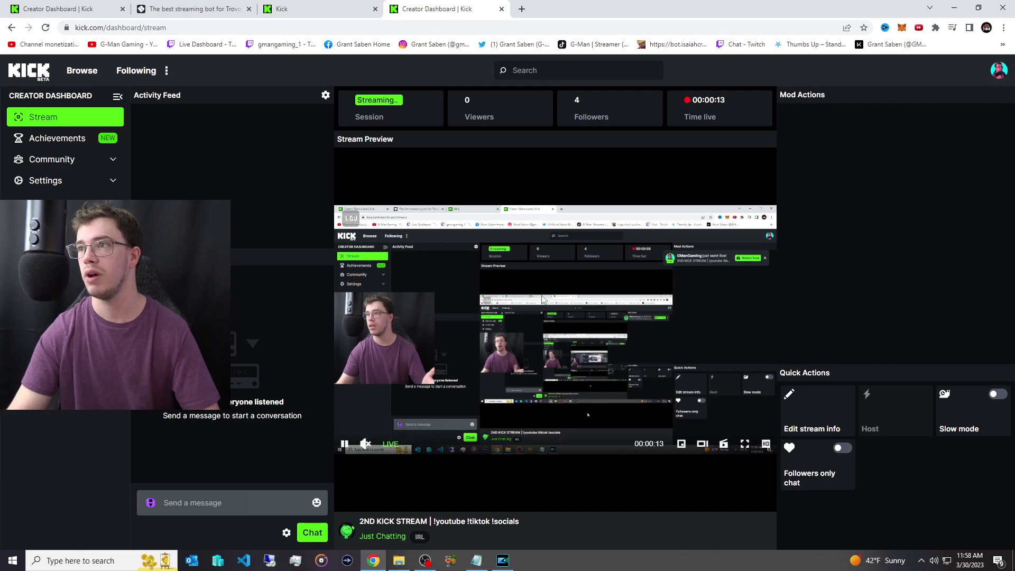
left_click(190, 8)
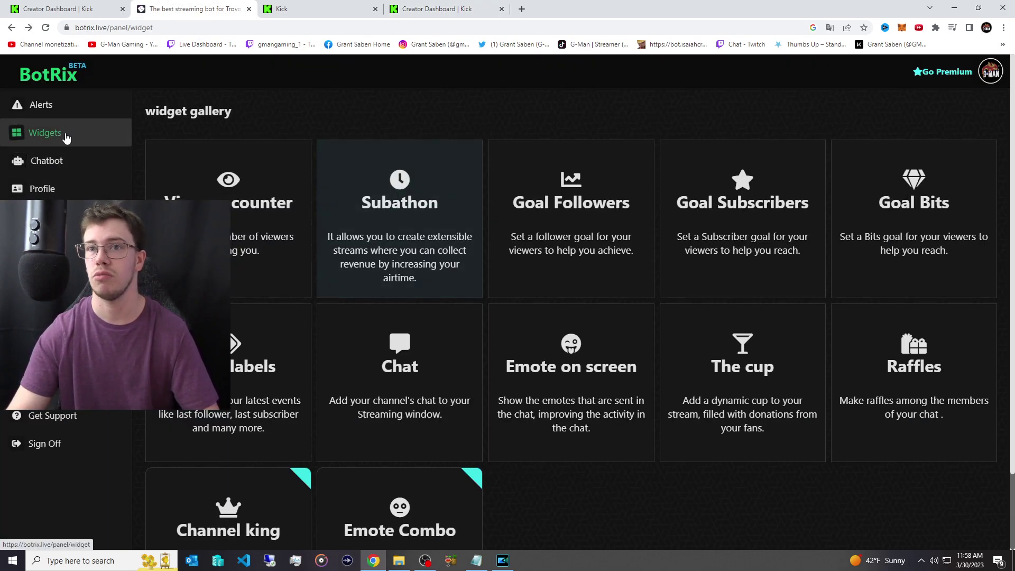
Fire a BotRix test raid alert and watch 'Raids us with 93' in the Kick preview.
left_click(67, 104)
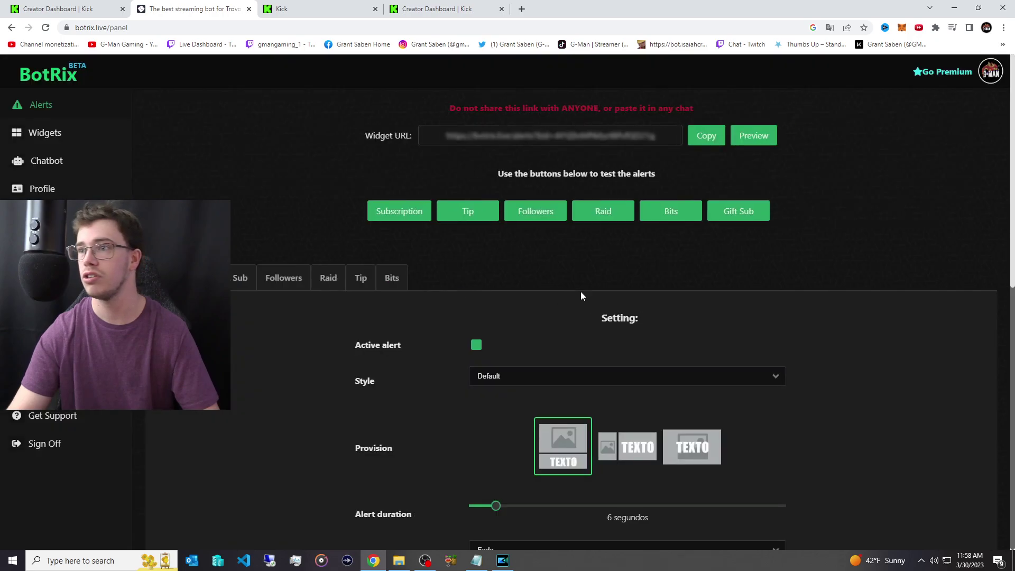
left_click(603, 212)
left_click(426, 8)
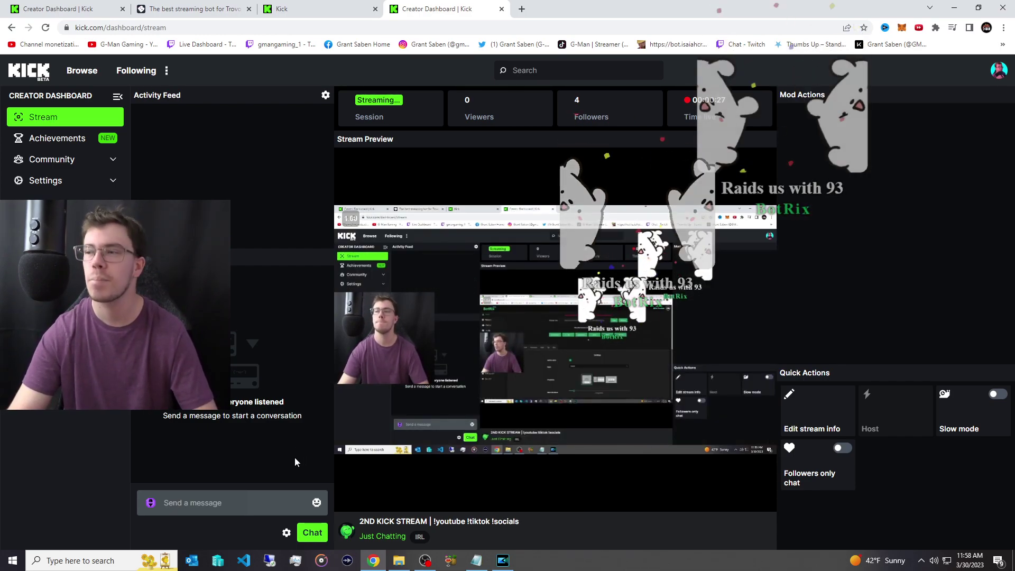
mouse_move(615, 299)
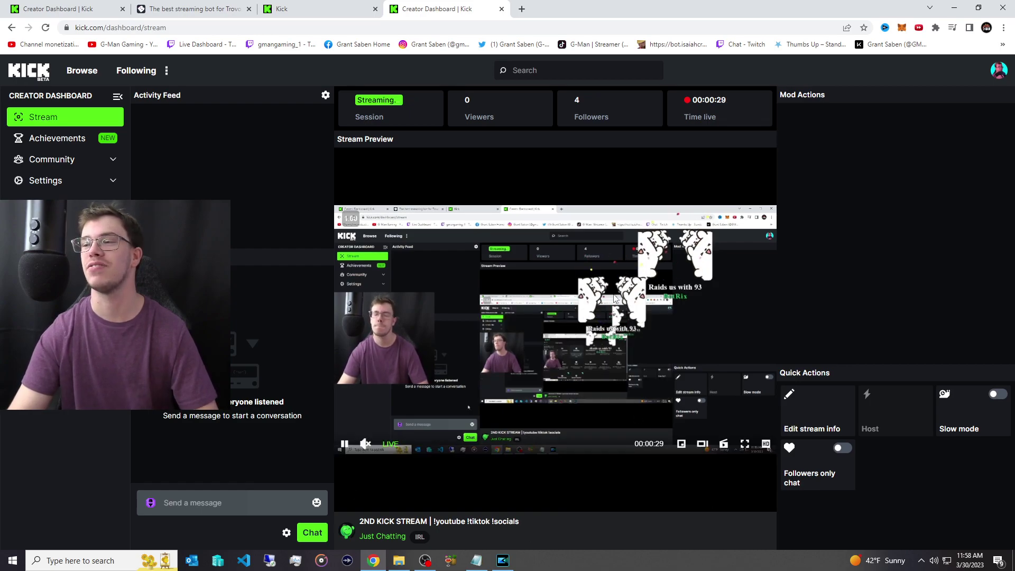